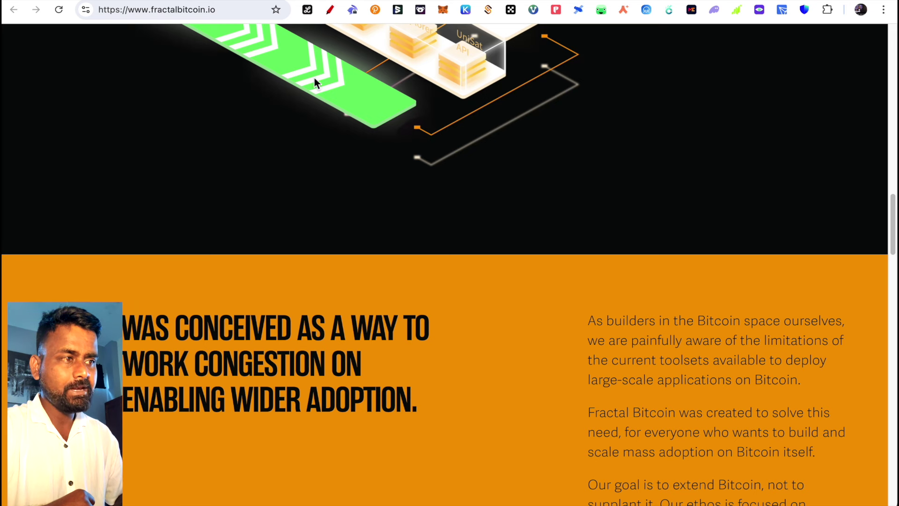
Step: Return to the top of fractalbitcoin.io, then switch to the FRACTAL BITCOIN Notion notes
scroll(356, 178, up, 15)
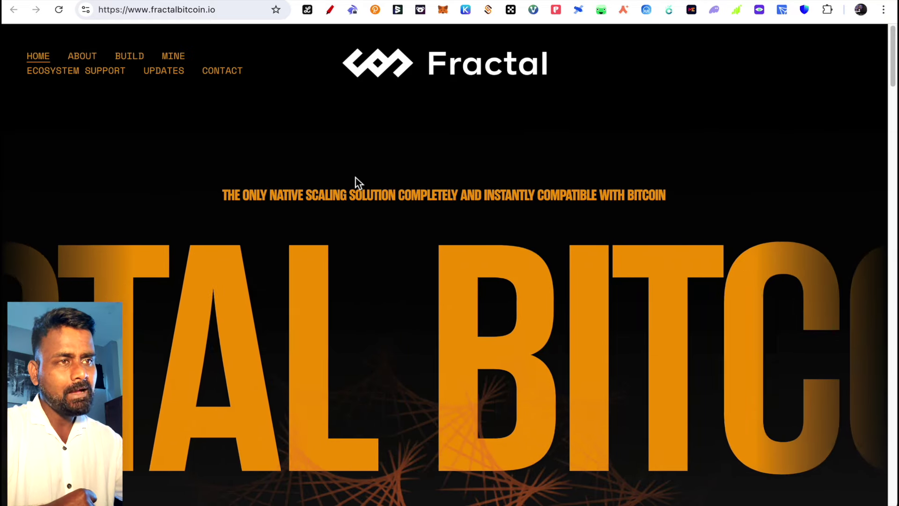
key(ctrl+Tab)
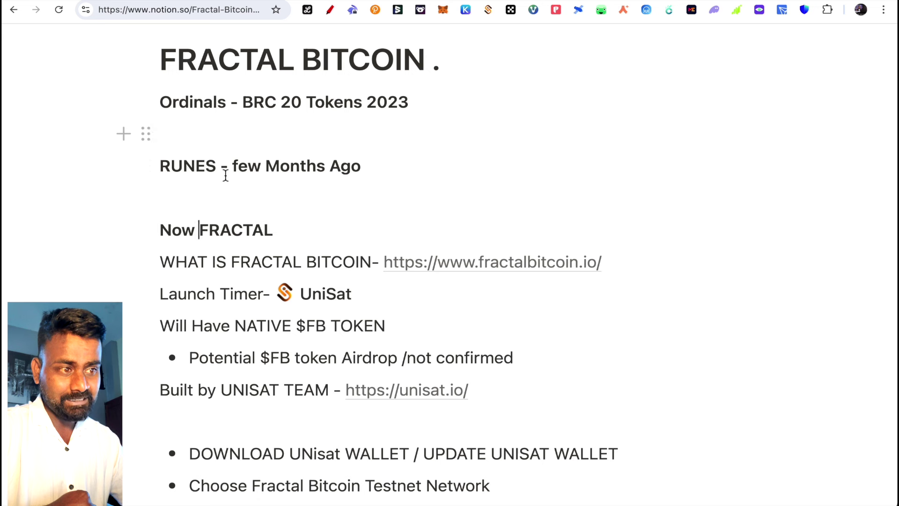
Step: Complete the heading to 'Now FRACTAL BITCOIN' with an empty line below it
text(BITCOIN)
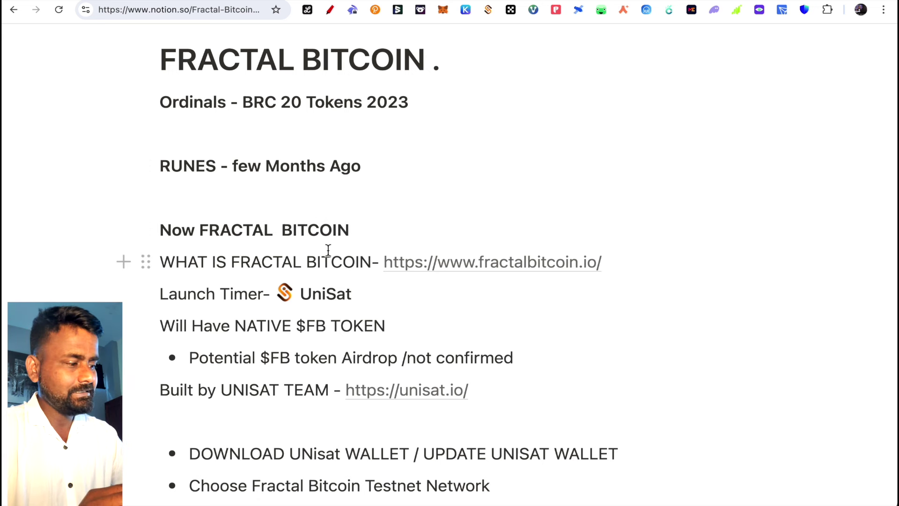
key(Return)
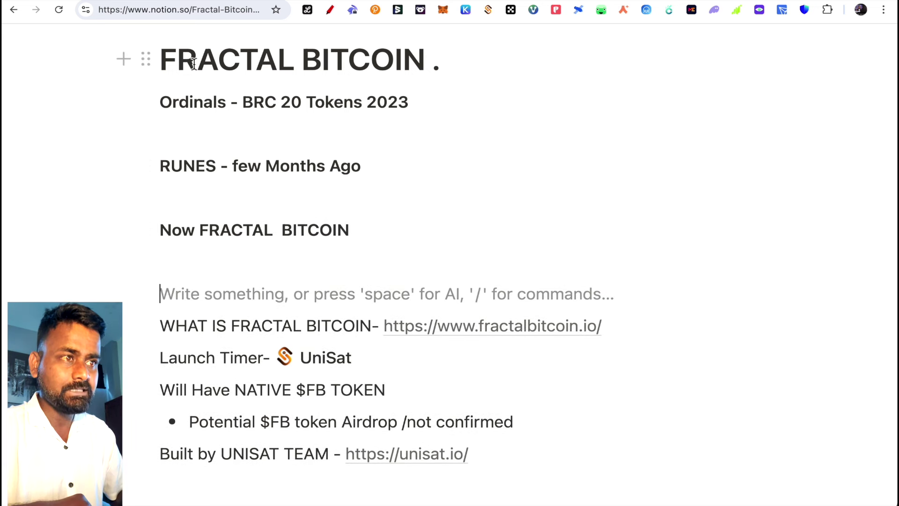
key(ctrl+Tab)
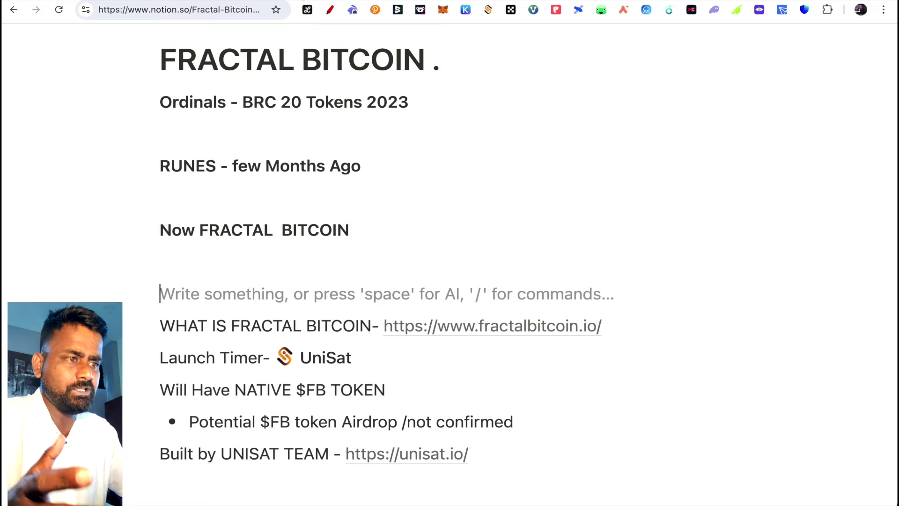
key(ctrl+shift+Tab)
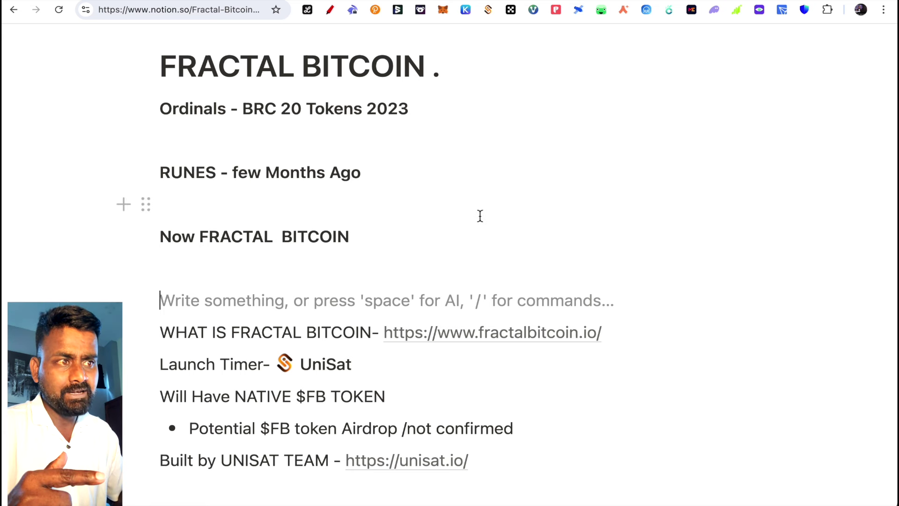
Step: Scroll down the notes and highlight $FB in the native token line
scroll(480, 215, down, 1)
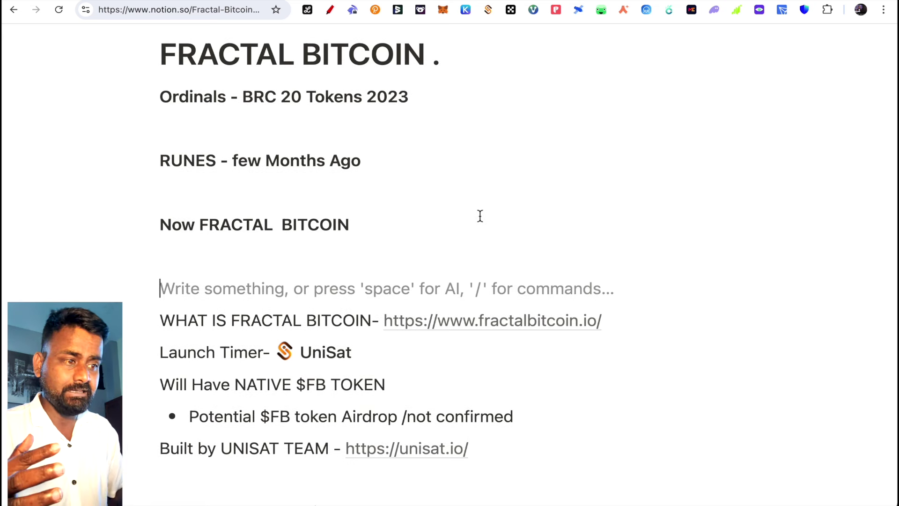
scroll(480, 216, down, 3)
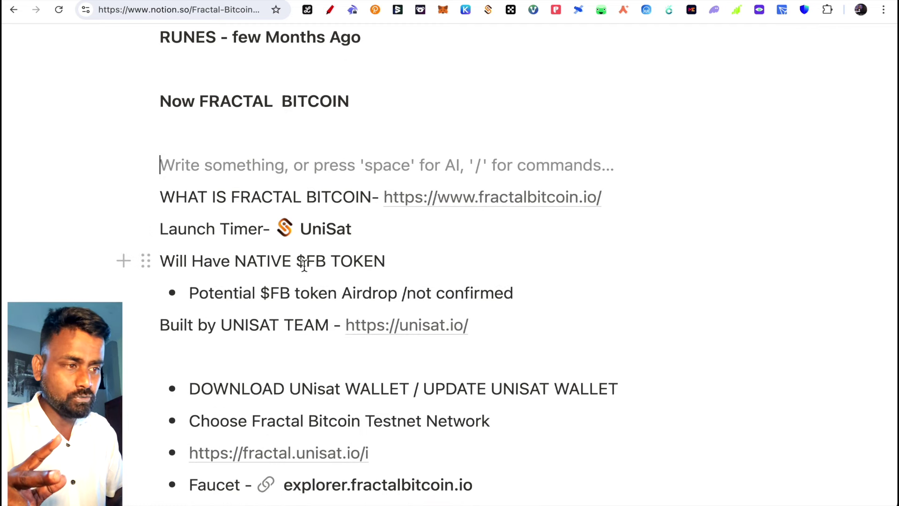
drag(296, 263, 313, 263)
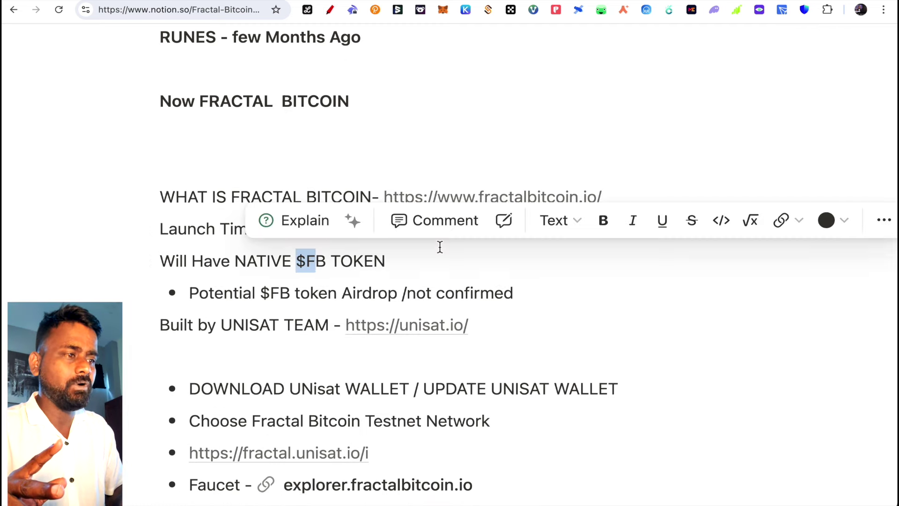
click(447, 257)
scroll(447, 258, up, 5)
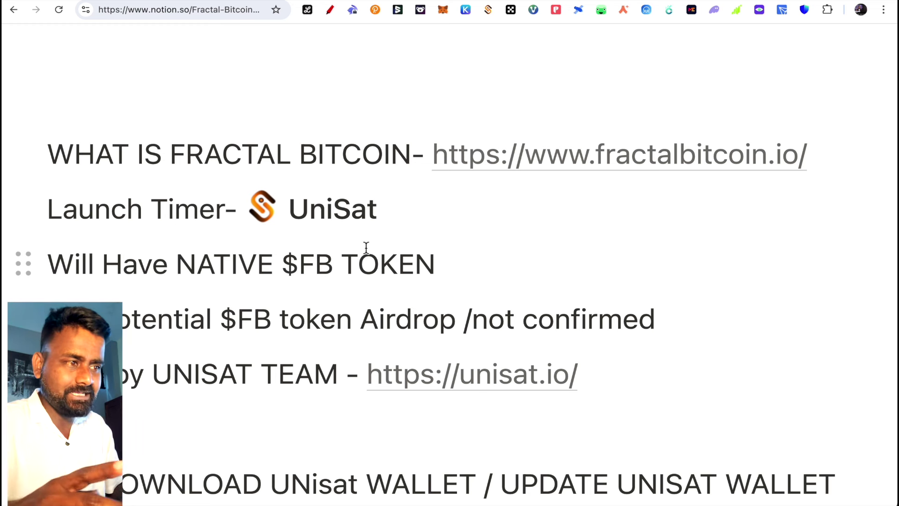
scroll(508, 223, up, 2)
scroll(508, 223, down, 7)
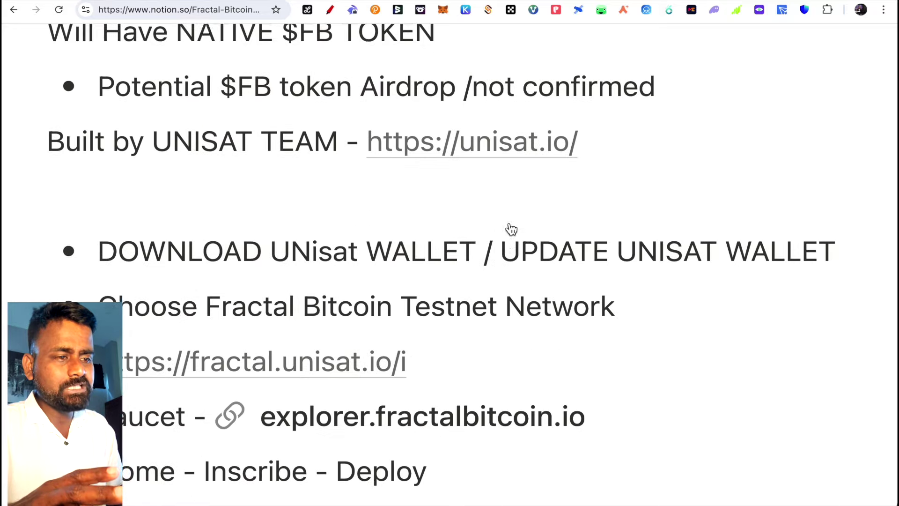
scroll(508, 223, down, 2)
scroll(508, 223, up, 10)
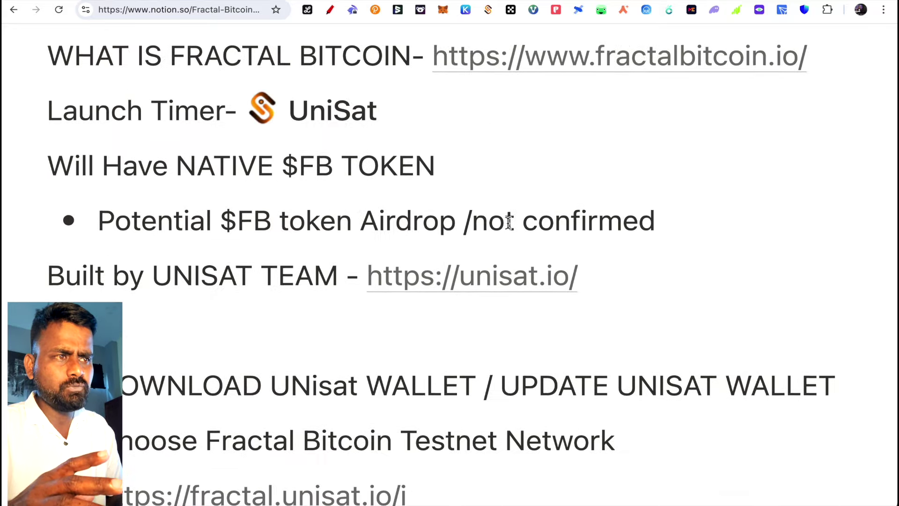
scroll(508, 222, up, 1)
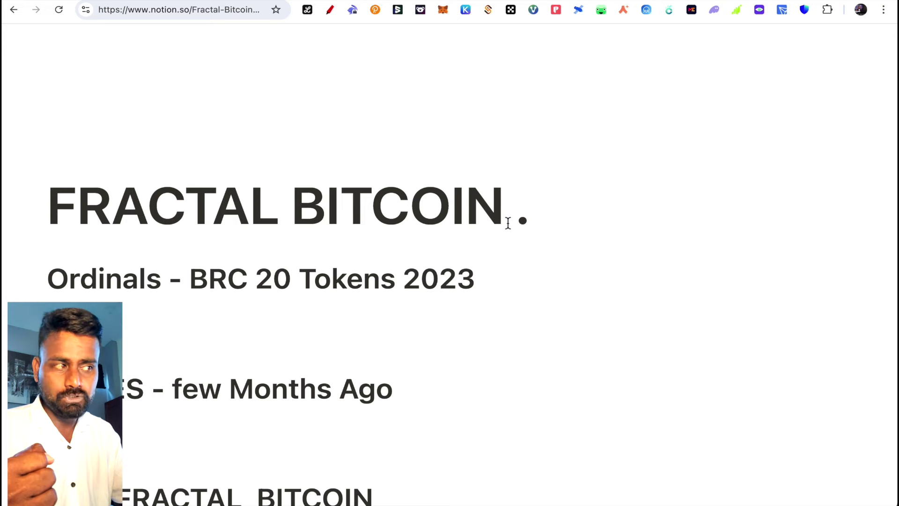
scroll(508, 222, up, 1)
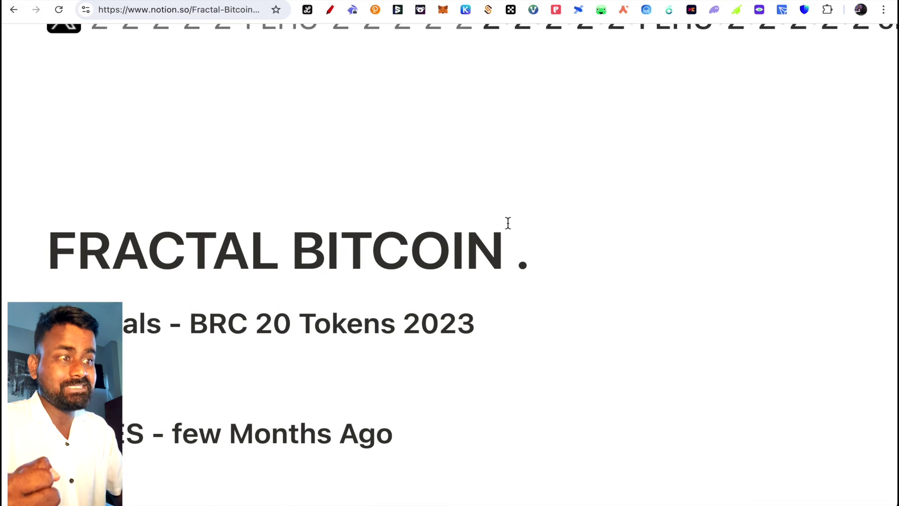
scroll(508, 223, down, 1)
scroll(508, 223, down, 1)
scroll(508, 223, left, 3)
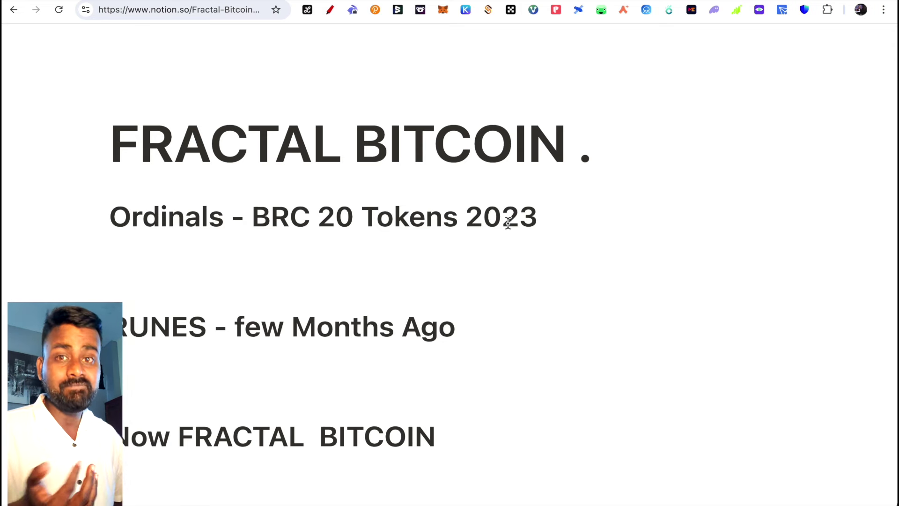
scroll(524, 267, down, 7)
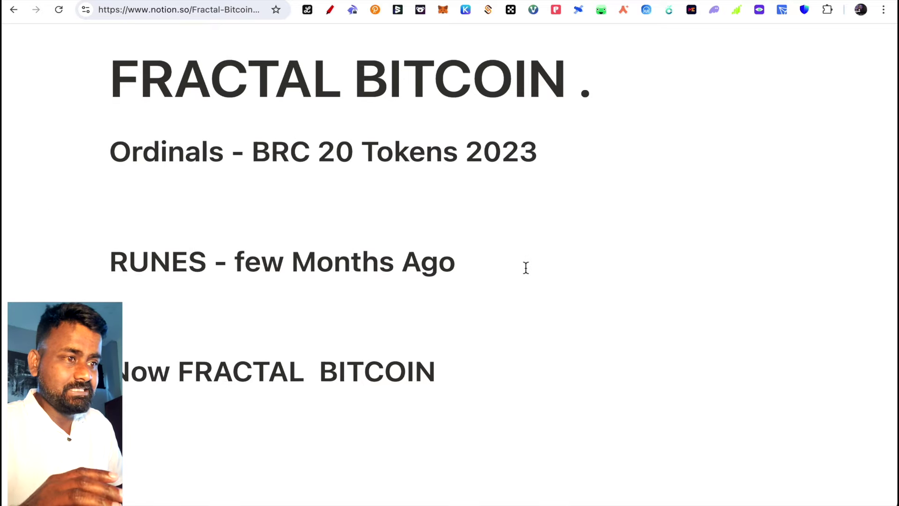
scroll(525, 271, down, 4)
Step: Scroll through fractalbitcoin.io down to the Stay Updated mailing-list section
scroll(499, 257, up, 1)
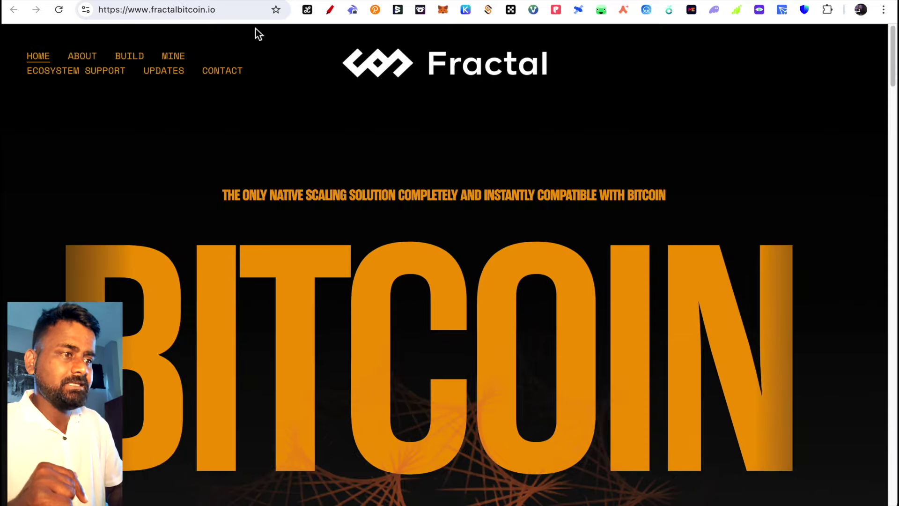
scroll(341, 269, down, 2)
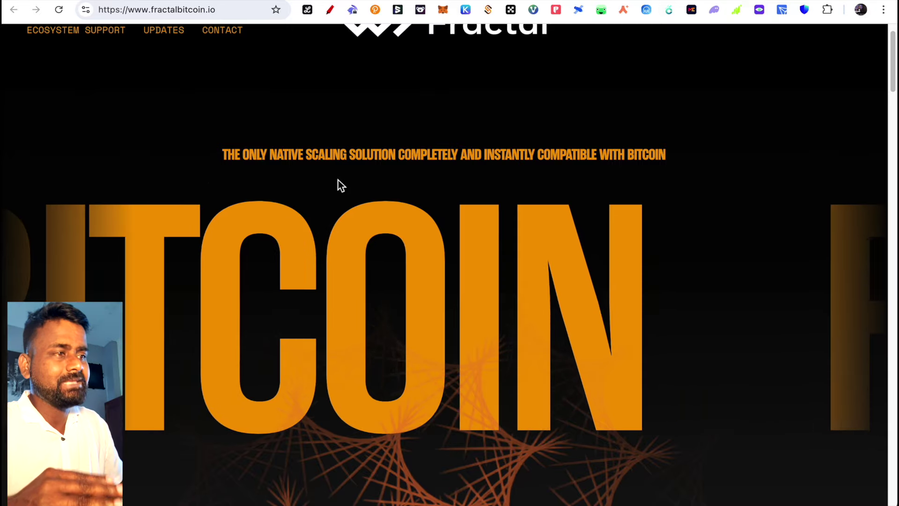
scroll(338, 180, down, 1)
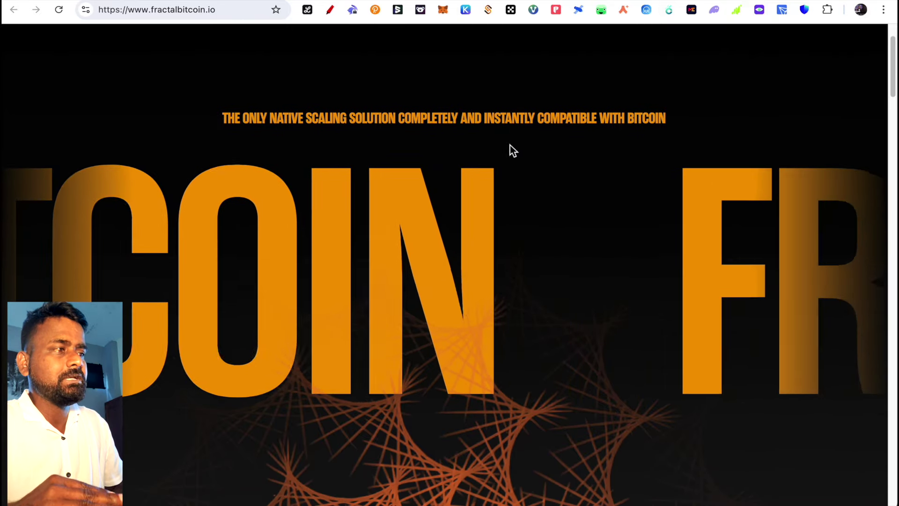
scroll(510, 146, down, 7)
scroll(510, 146, down, 9)
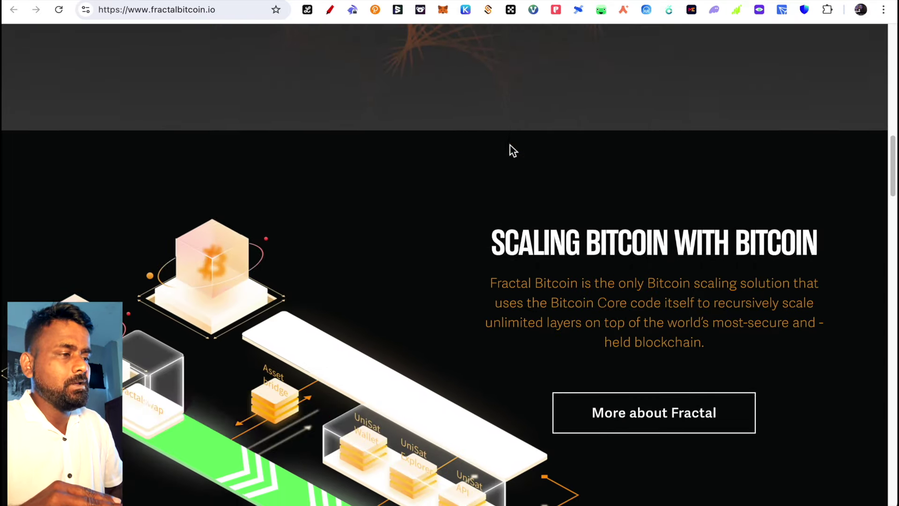
scroll(501, 232, down, 2)
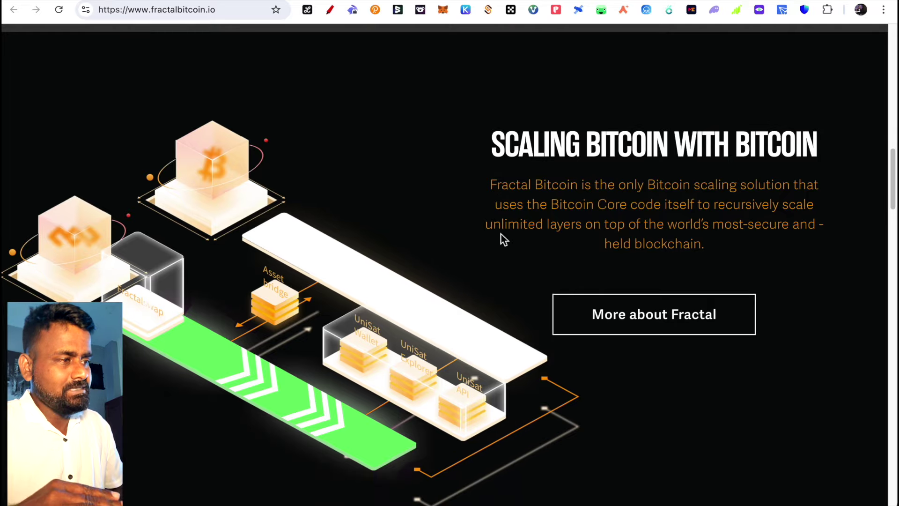
scroll(502, 239, down, 1)
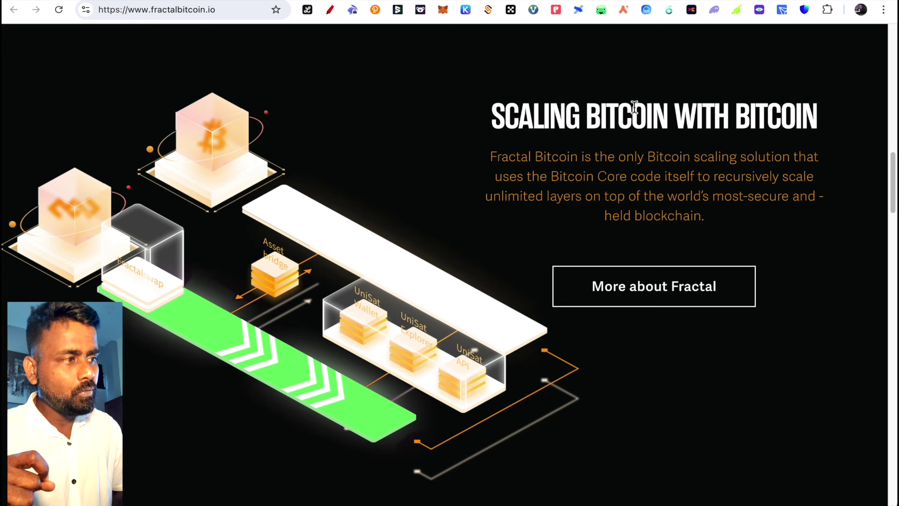
Step: In the Notion notes, highlight $FB in the native token line, then return to the site
key(ctrl+Tab)
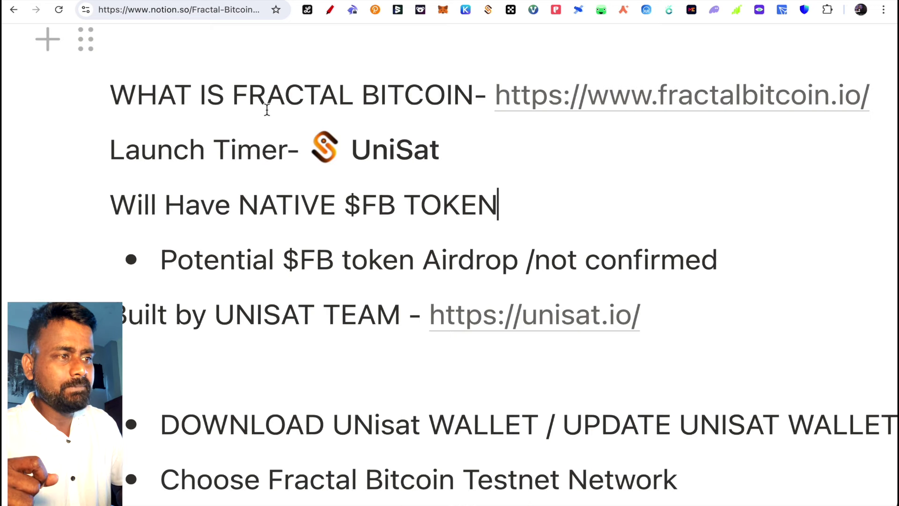
drag(335, 205, 397, 205)
click(546, 194)
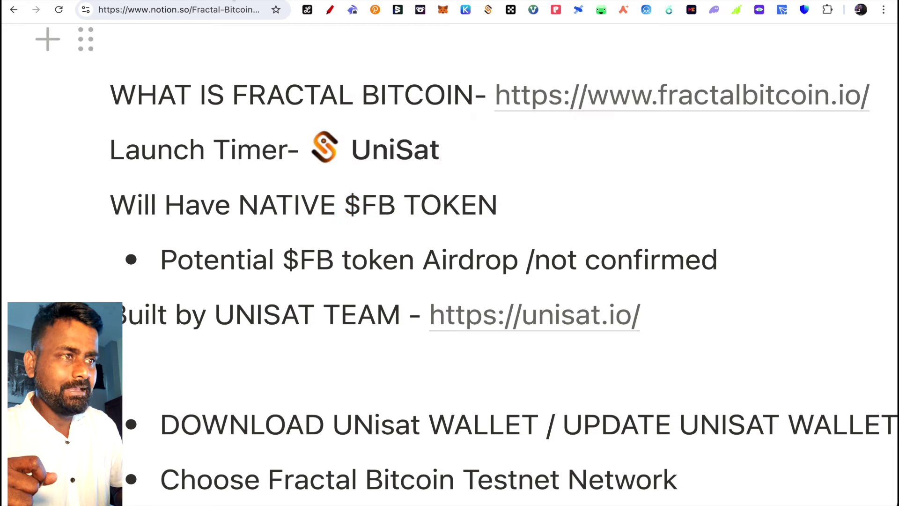
key(ctrl+shift+Tab)
Step: Browse the fractalbitcoin.io homepage once more, then go back to the Notion notes
scroll(556, 267, down, 5)
scroll(554, 270, down, 6)
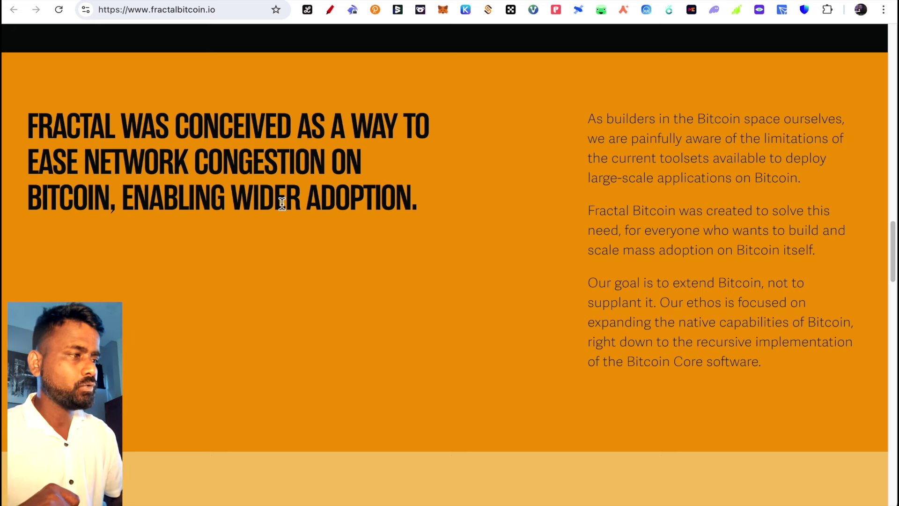
scroll(282, 204, down, 10)
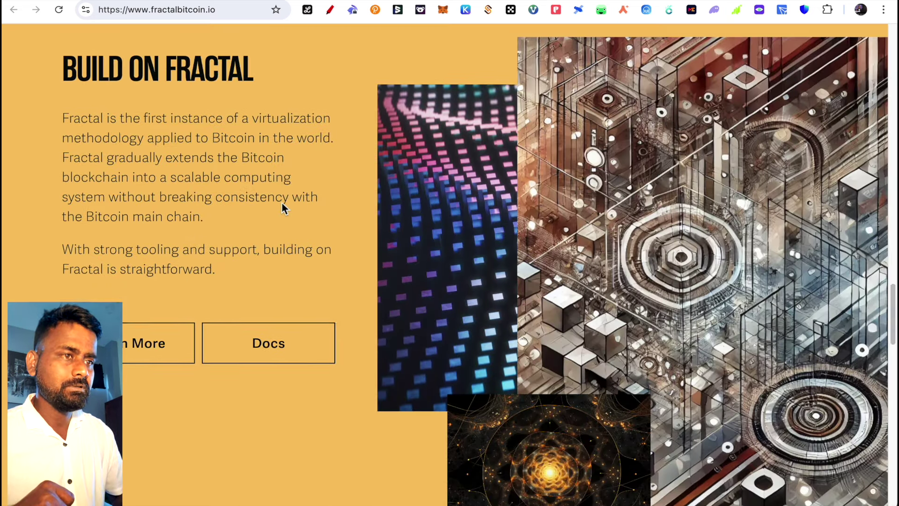
scroll(286, 213, up, 1)
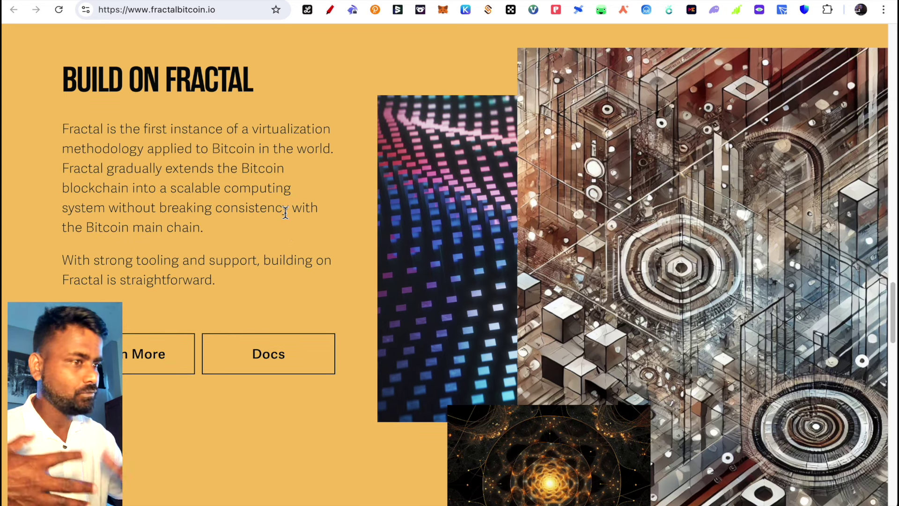
scroll(285, 212, down, 14)
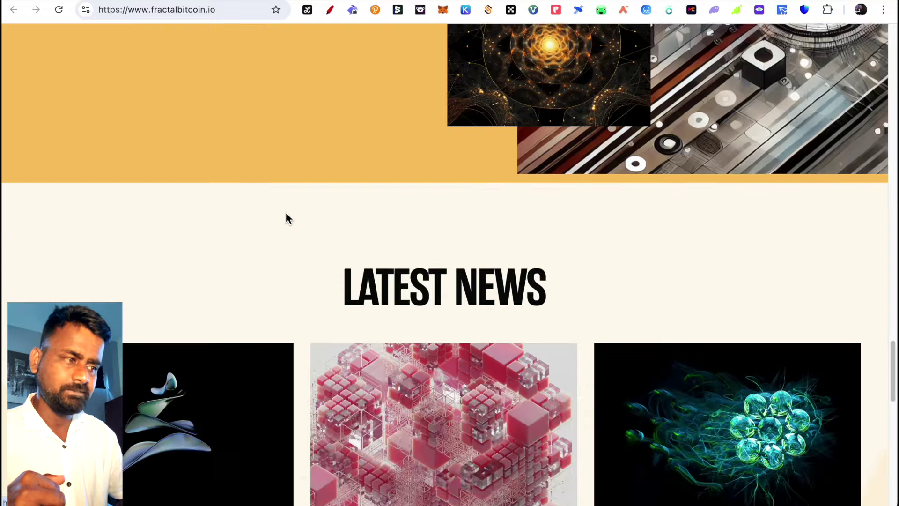
scroll(287, 219, down, 9)
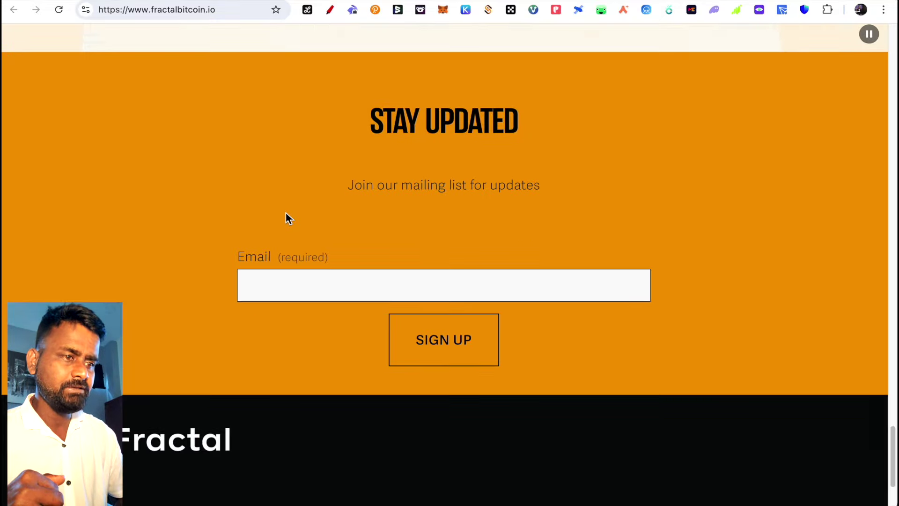
scroll(286, 219, up, 20)
scroll(286, 212, up, 15)
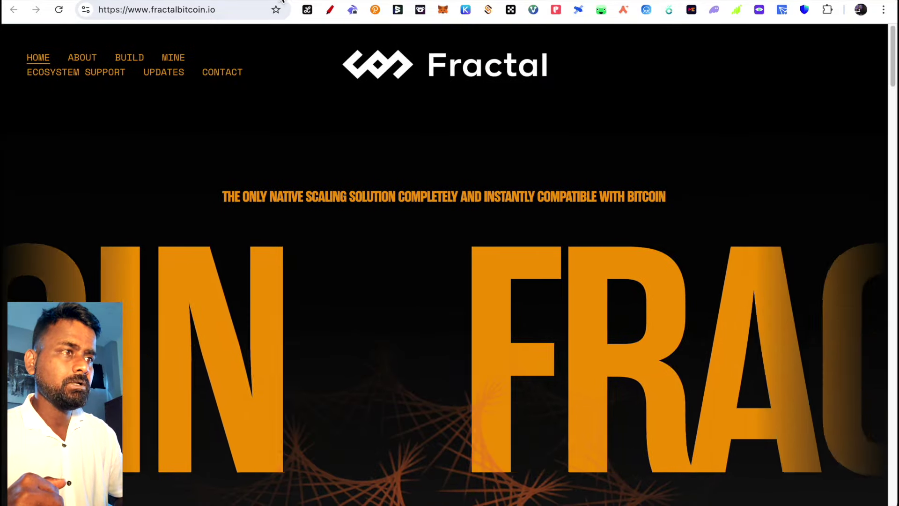
key(ctrl+Tab)
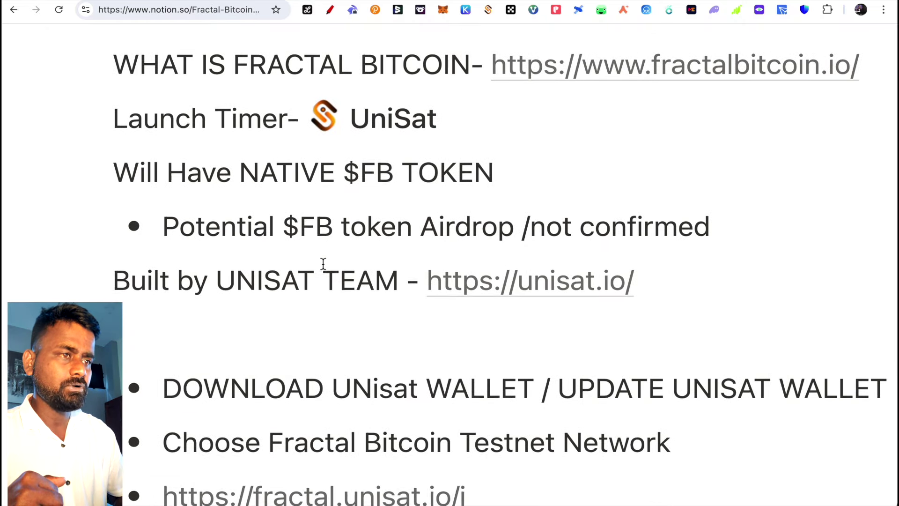
scroll(323, 264, right, 2)
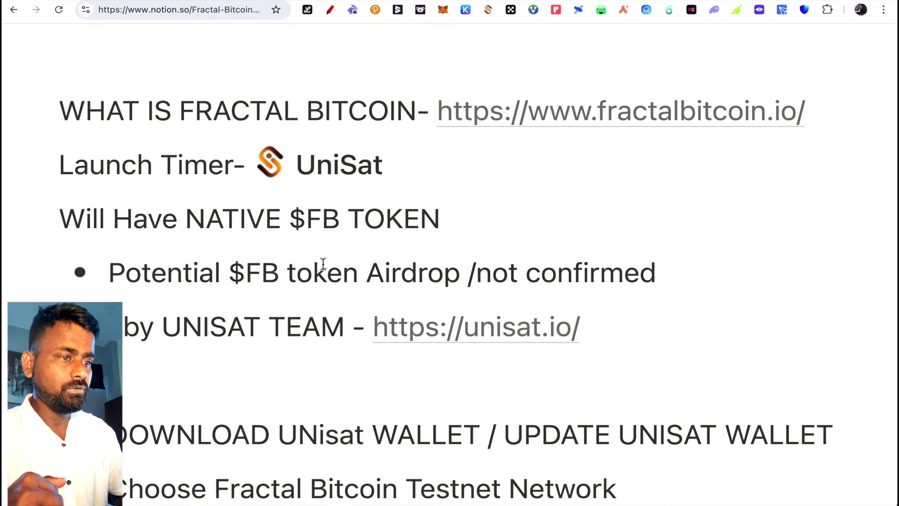
scroll(372, 246, down, 1)
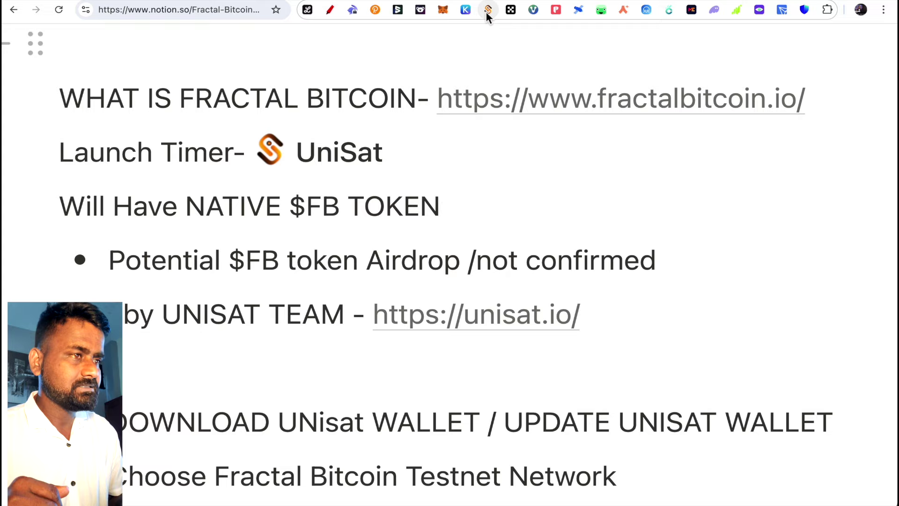
scroll(407, 219, up, 7)
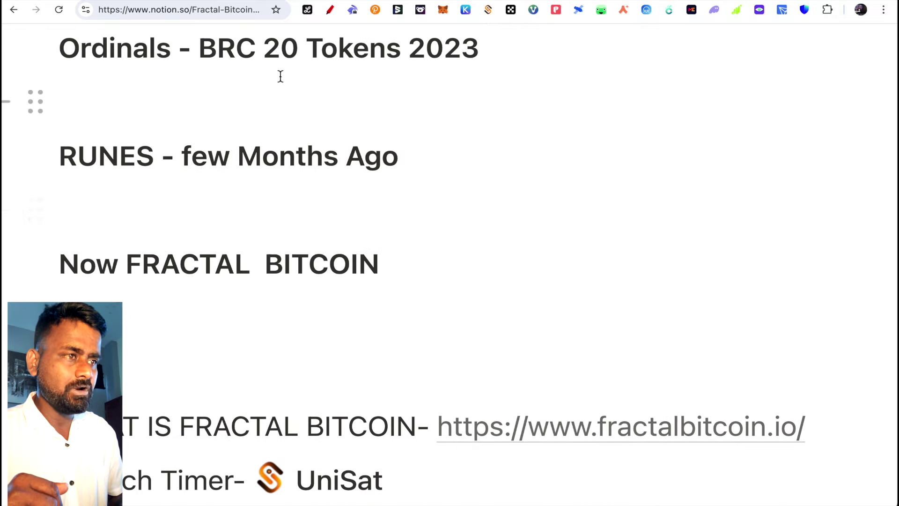
scroll(342, 137, down, 2)
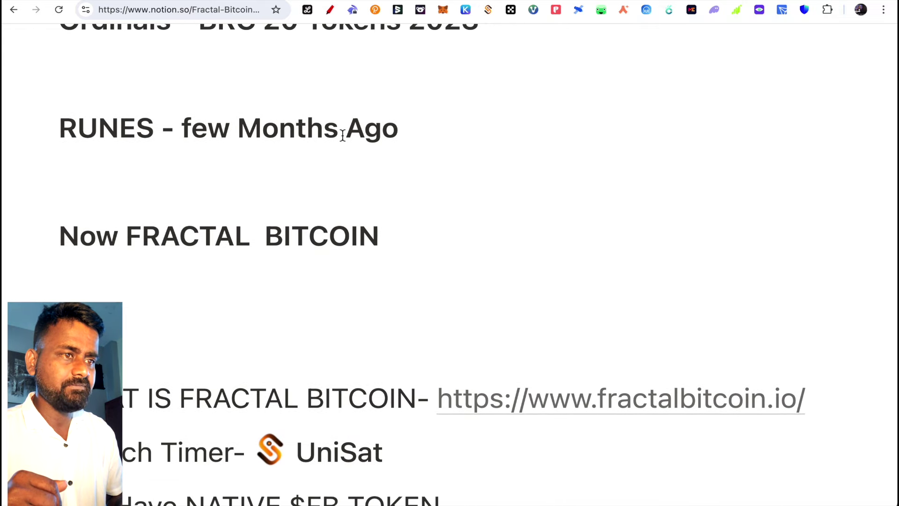
scroll(342, 135, up, 1)
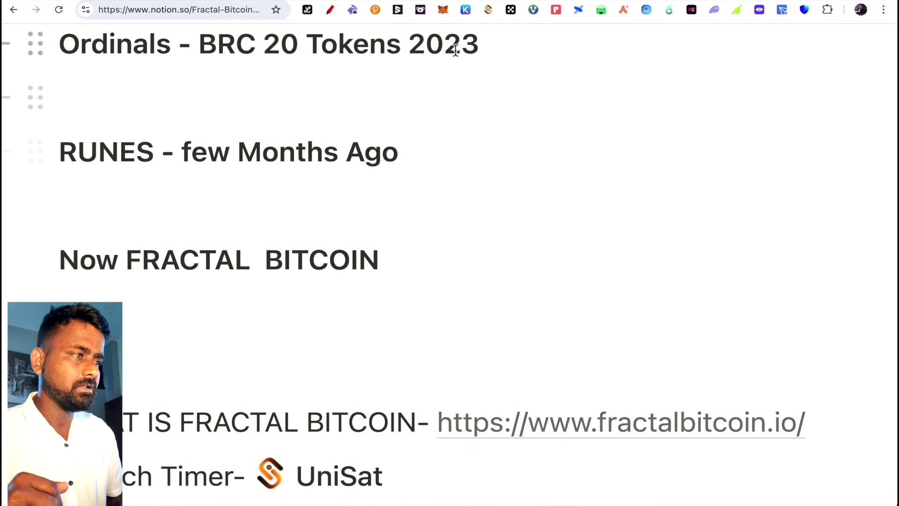
click(488, 10)
Step: Unlock UniSat Wallet with the password, view the 0.00195314 tFB balance, then close it
click(341, 221)
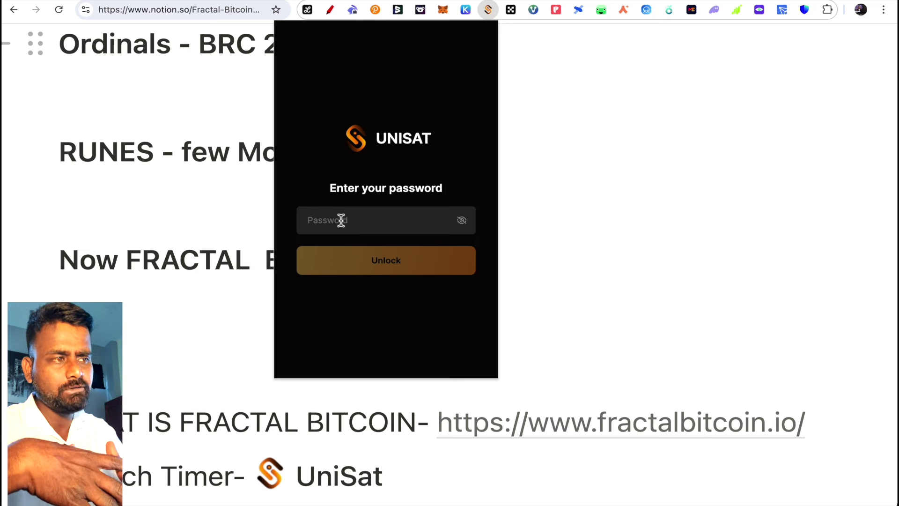
key(ctrl+v)
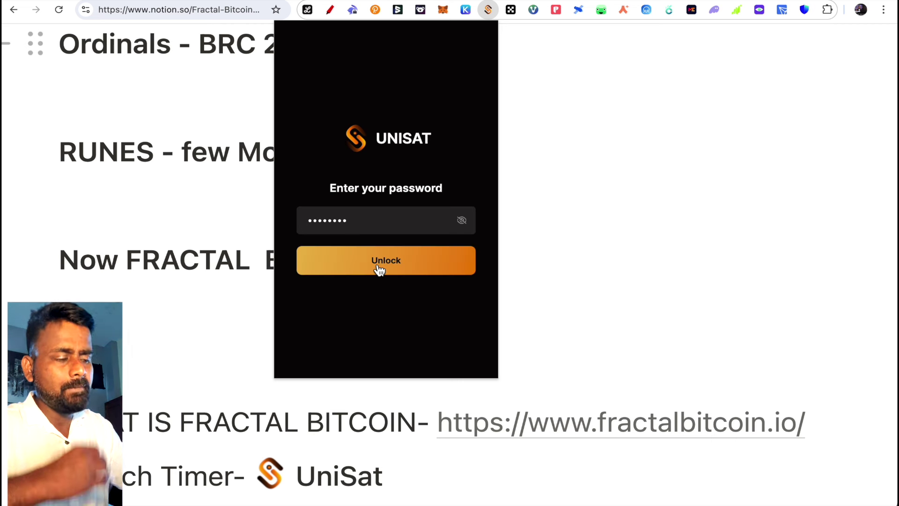
click(379, 271)
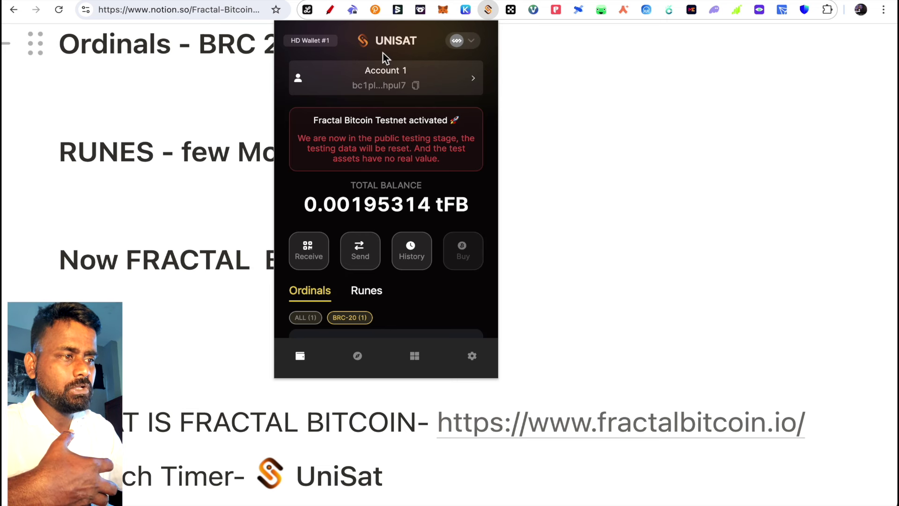
mouse_move(413, 202)
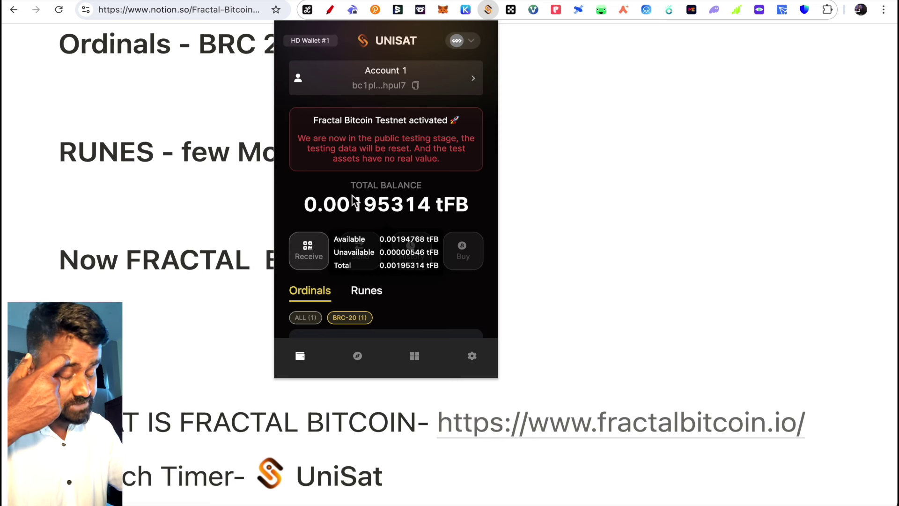
click(488, 11)
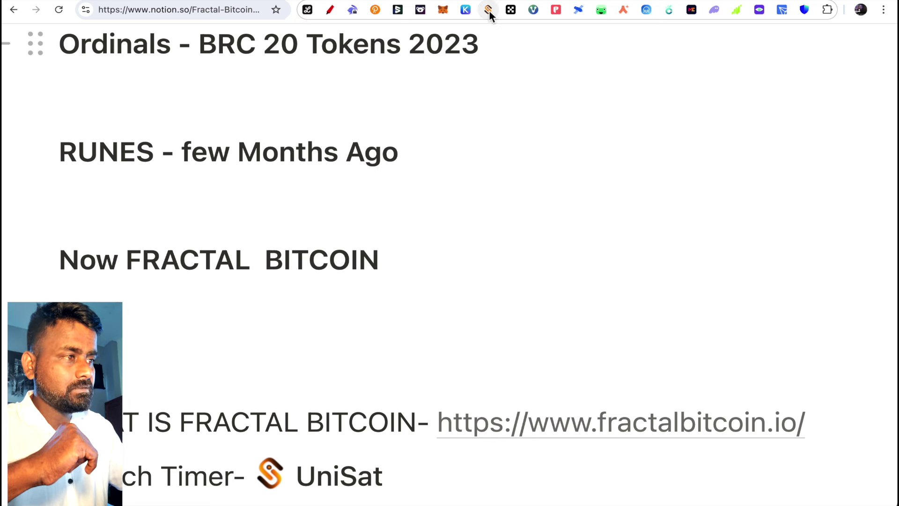
right_click(489, 15)
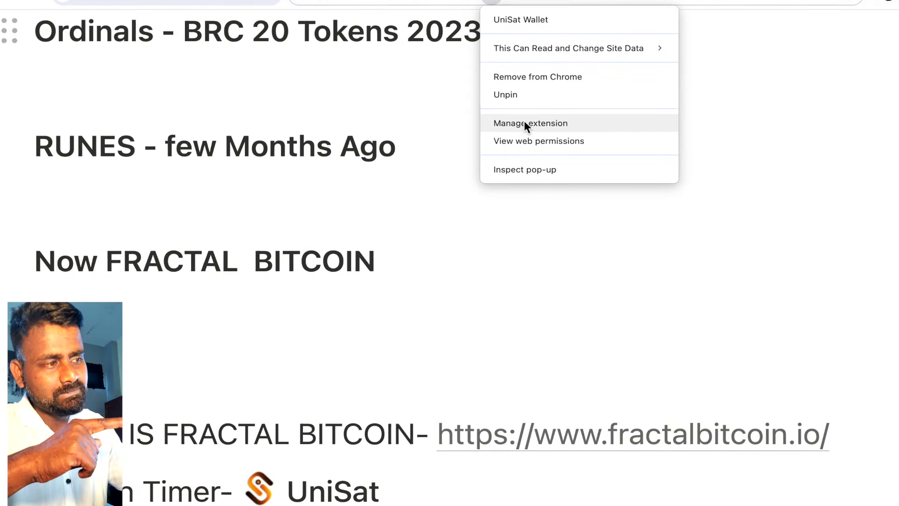
Step: Open the UniSat extension's Manage extension page to confirm version 1.4.5
click(526, 122)
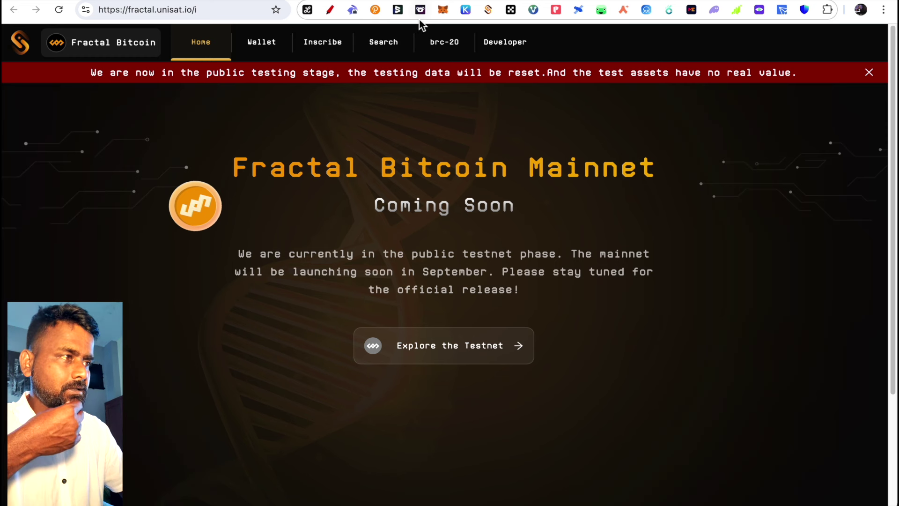
Step: In the UniSat popup's network list, keep Fractal Bitcoin Testnet selected
click(488, 10)
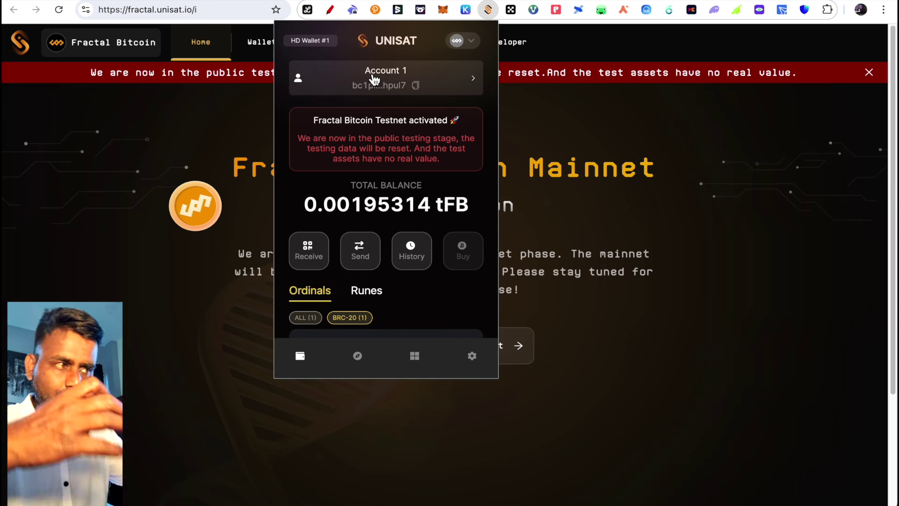
click(474, 42)
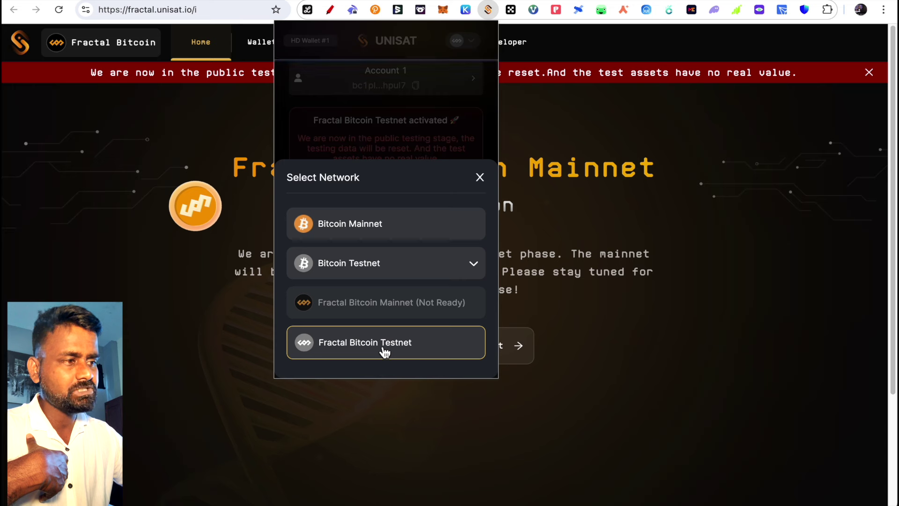
click(569, 346)
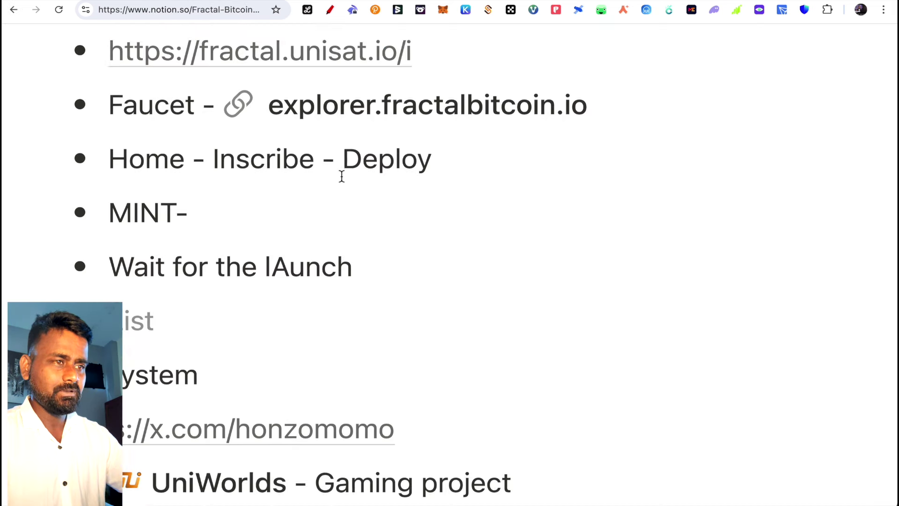
Step: Open the explorer link from the notes and set it to Fractal Bitcoin Testnet after trying Mainnet
scroll(342, 175, down, 1)
click(356, 104)
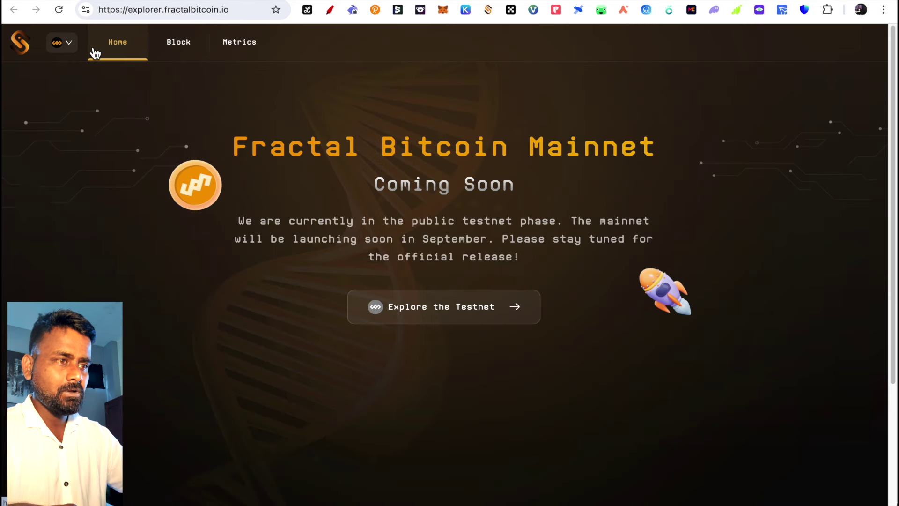
click(75, 46)
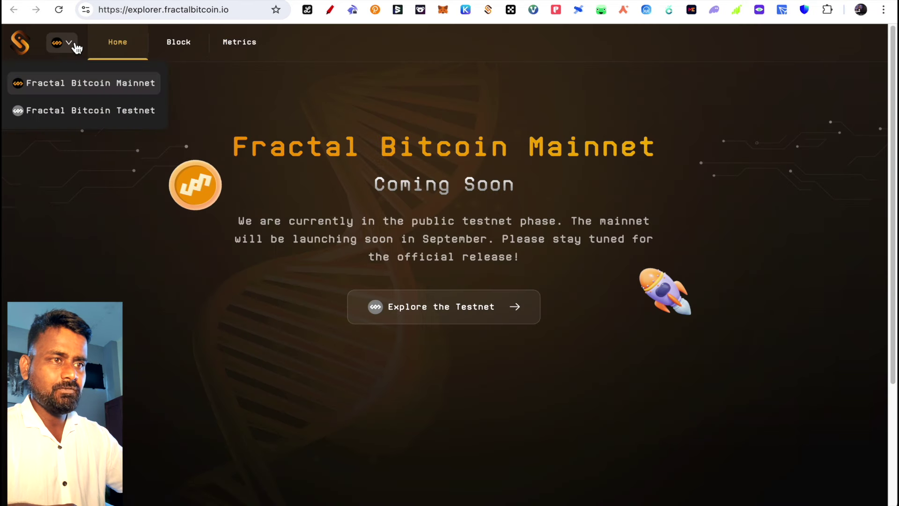
click(89, 121)
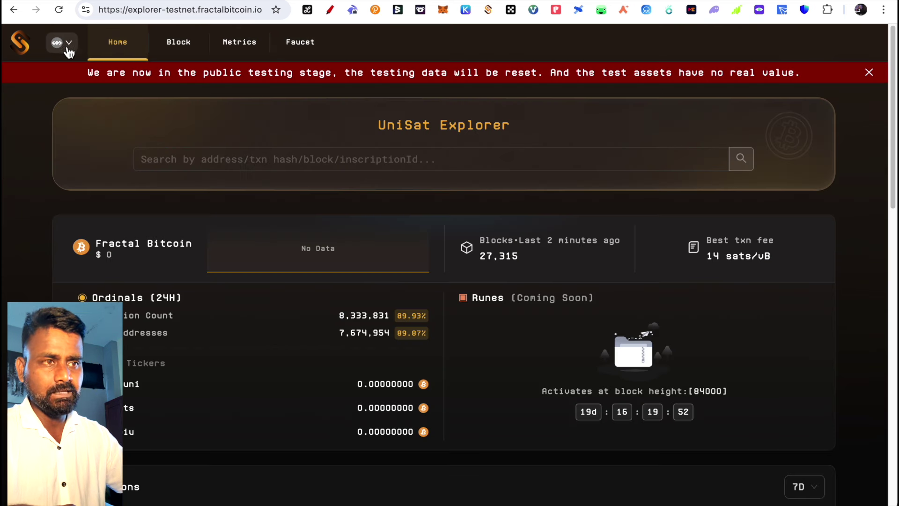
mouse_move(73, 50)
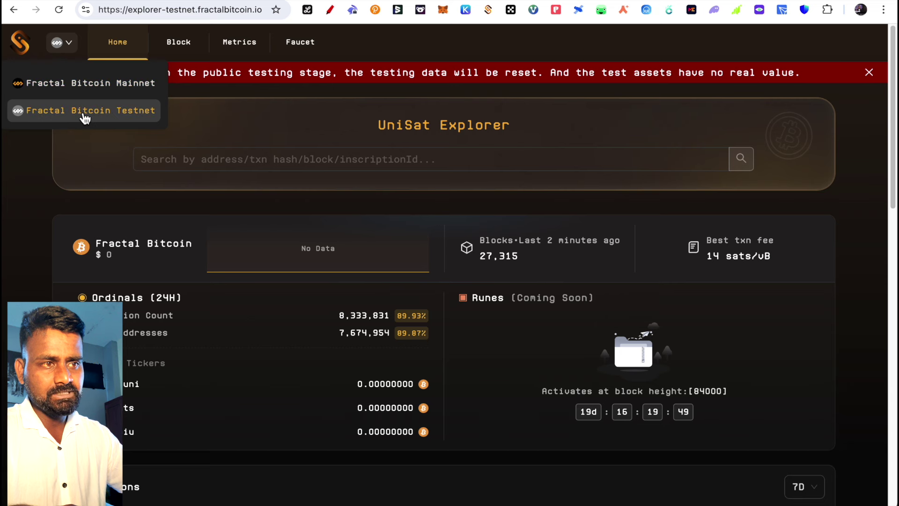
click(84, 87)
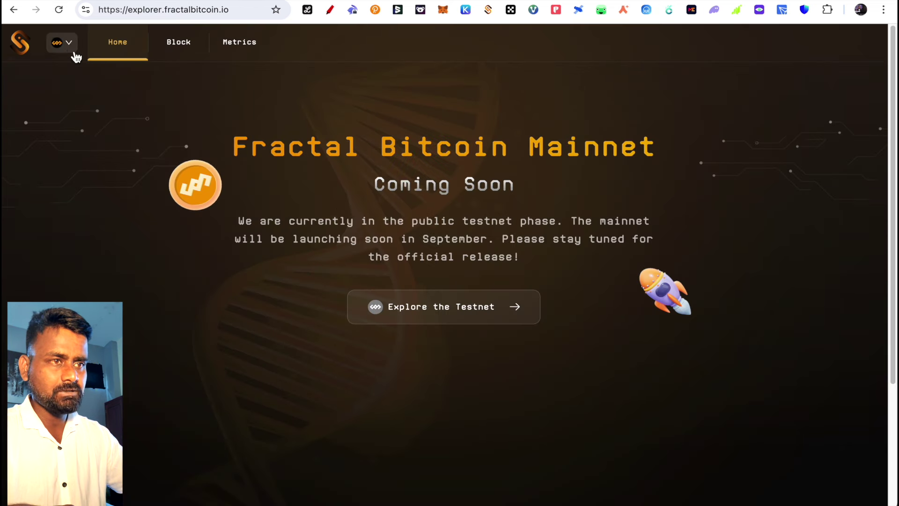
mouse_move(70, 44)
click(74, 117)
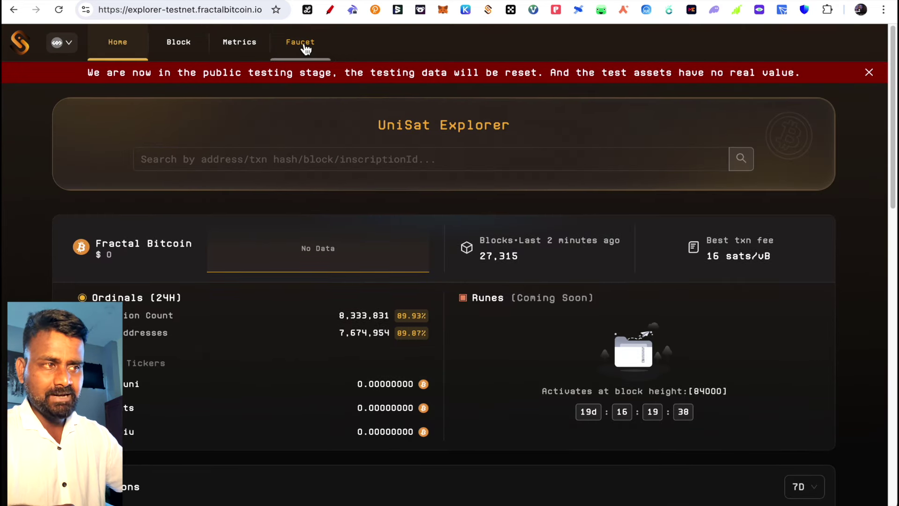
Step: Open the testnet faucet and copy the wallet's receiving address from UniSat Wallet
click(307, 49)
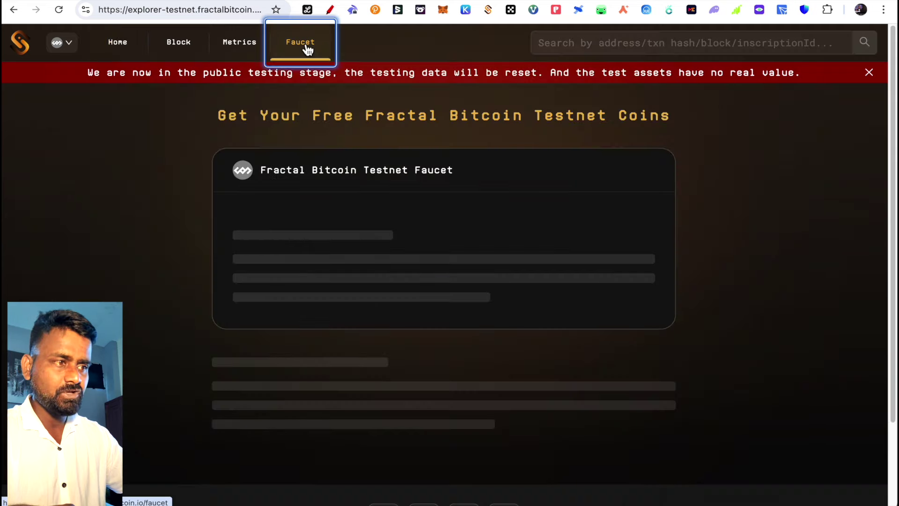
click(320, 239)
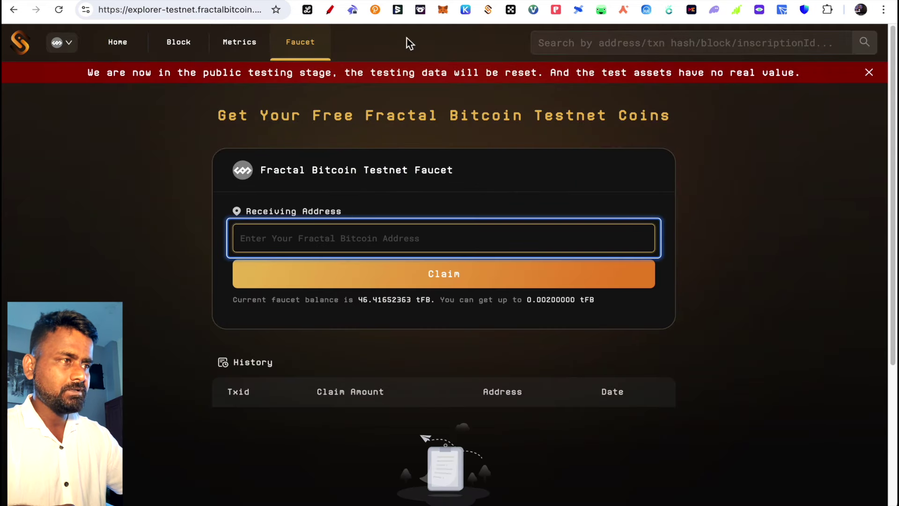
click(490, 11)
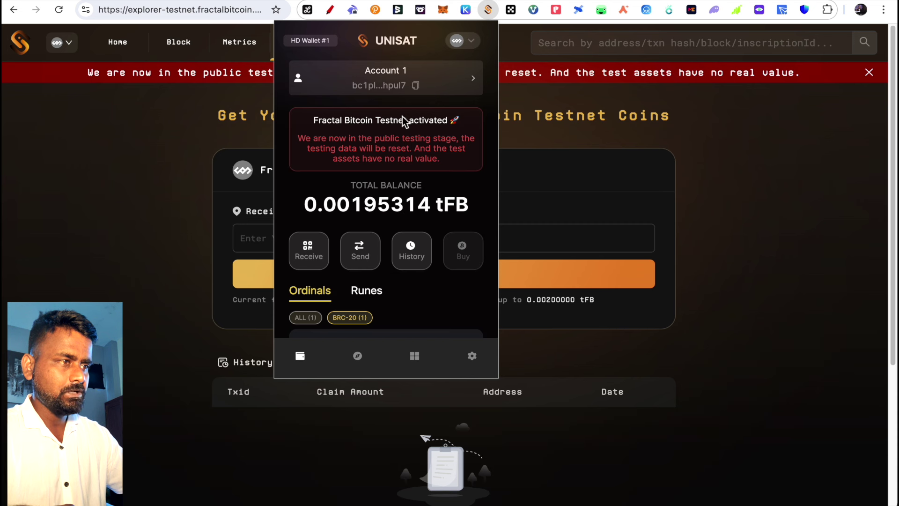
click(473, 48)
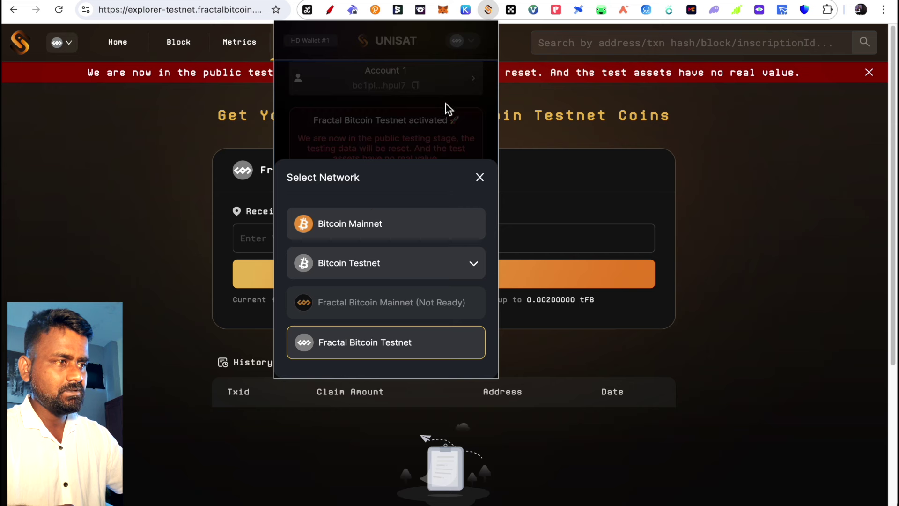
click(479, 177)
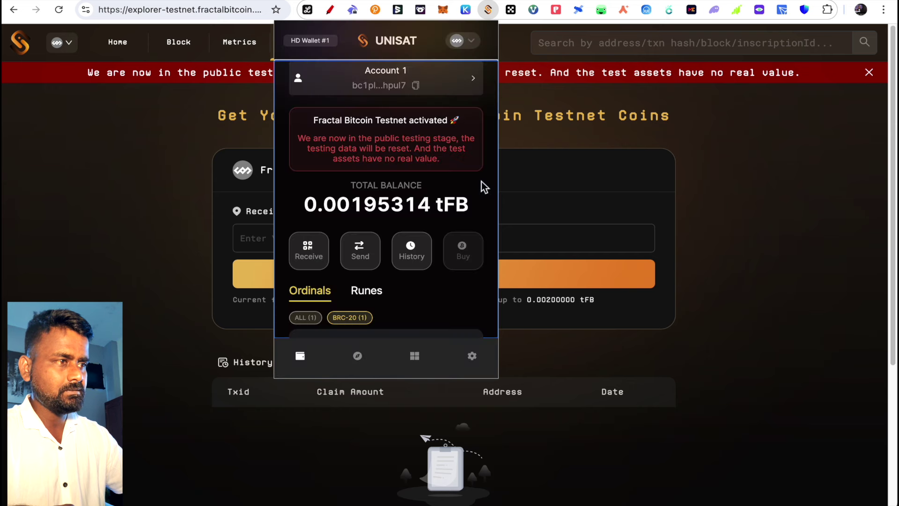
click(415, 85)
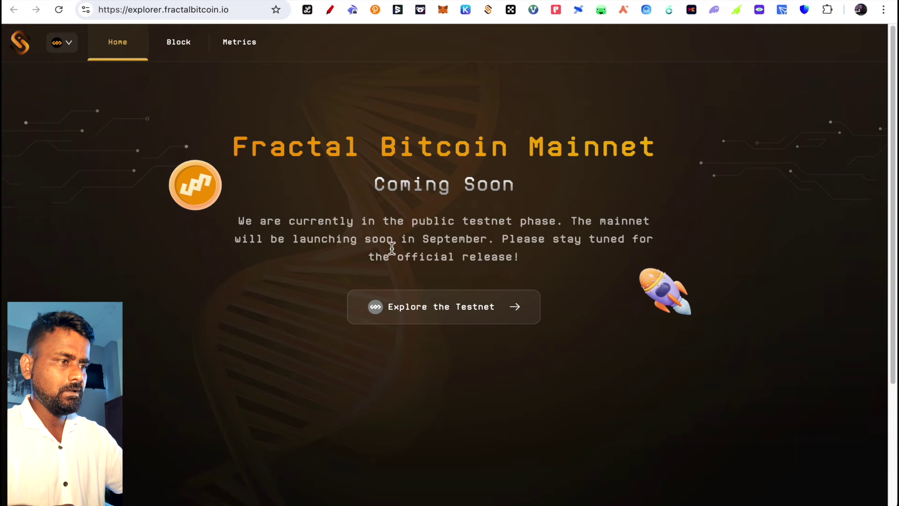
Step: Paste the address into the faucet and claim 0.002 free testnet tFB
click(304, 39)
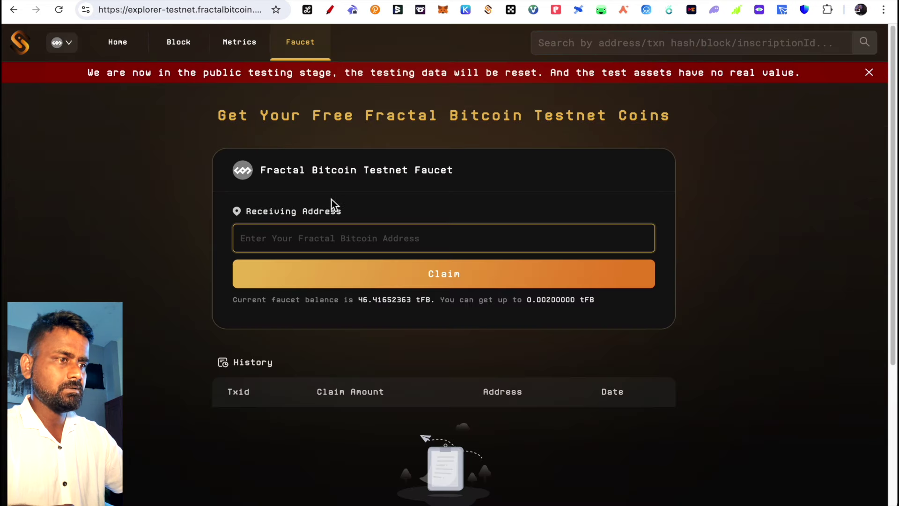
key(ctrl+v)
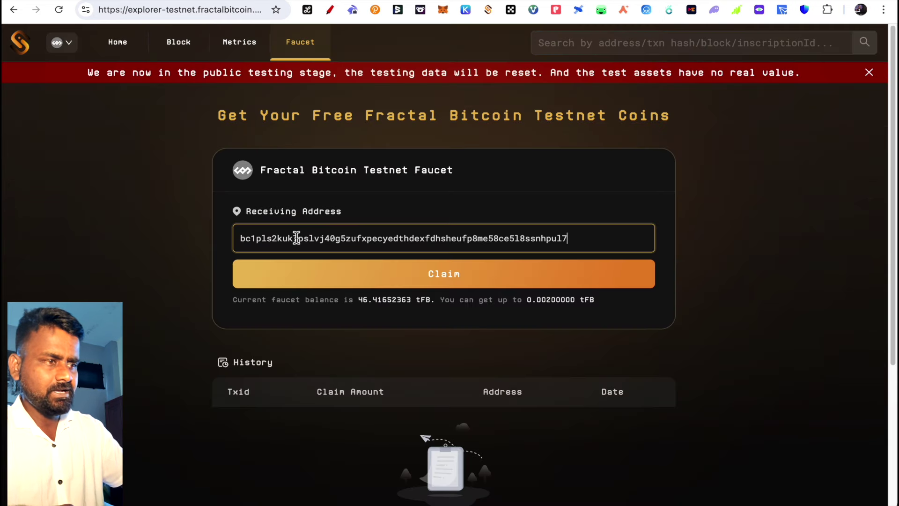
click(351, 281)
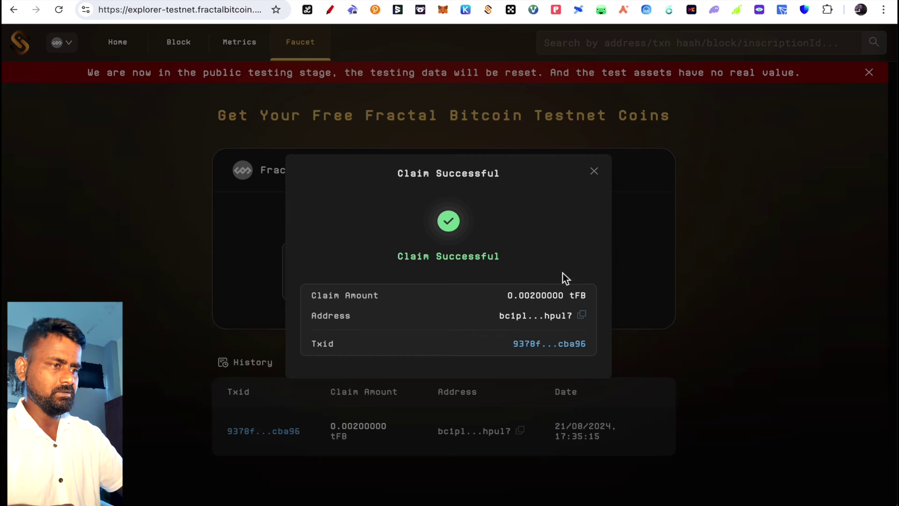
click(594, 171)
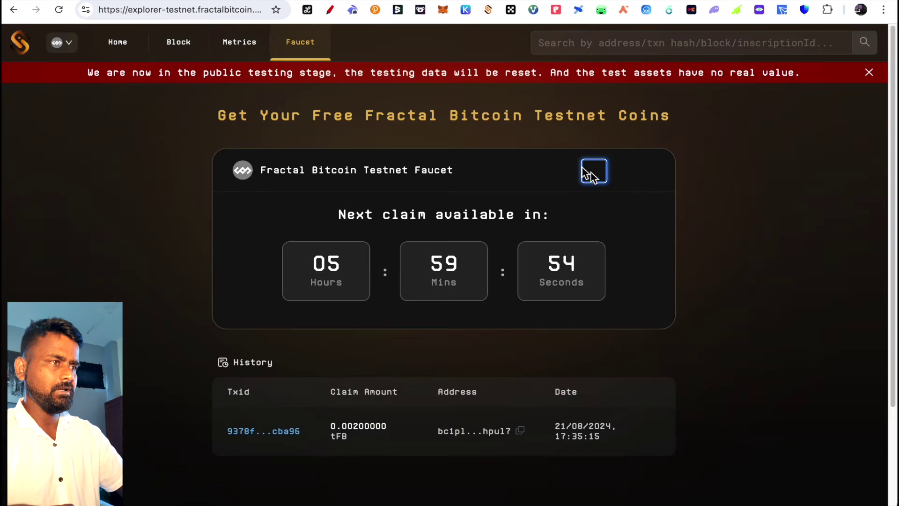
Step: Check the updated wallet balance, then head to the UniSat Fractal site via Home
click(488, 11)
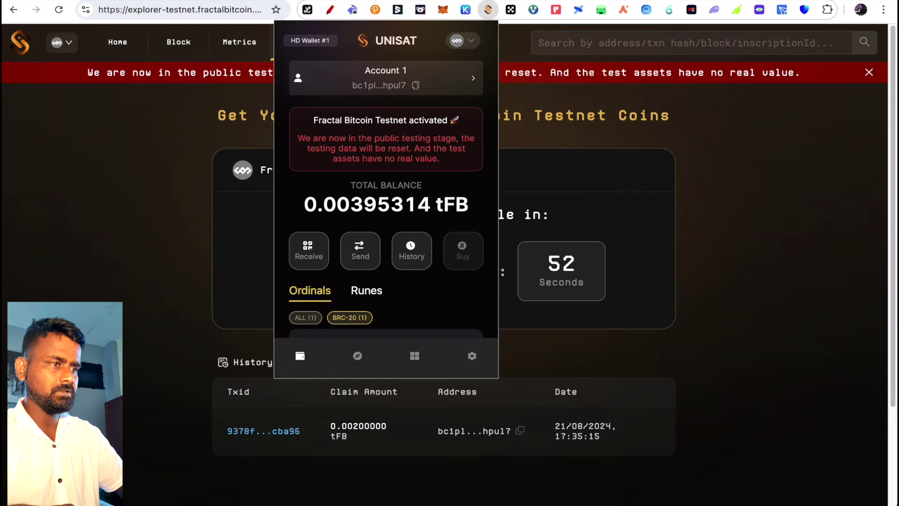
mouse_move(354, 216)
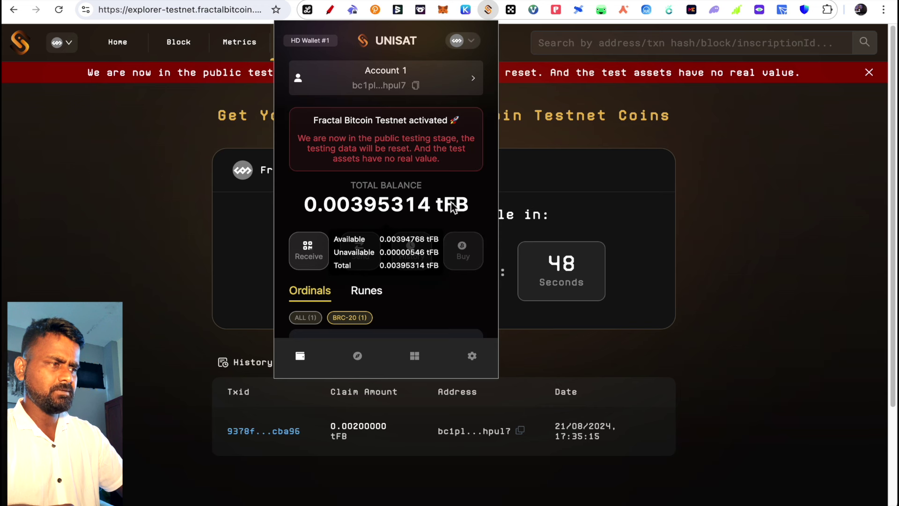
click(589, 174)
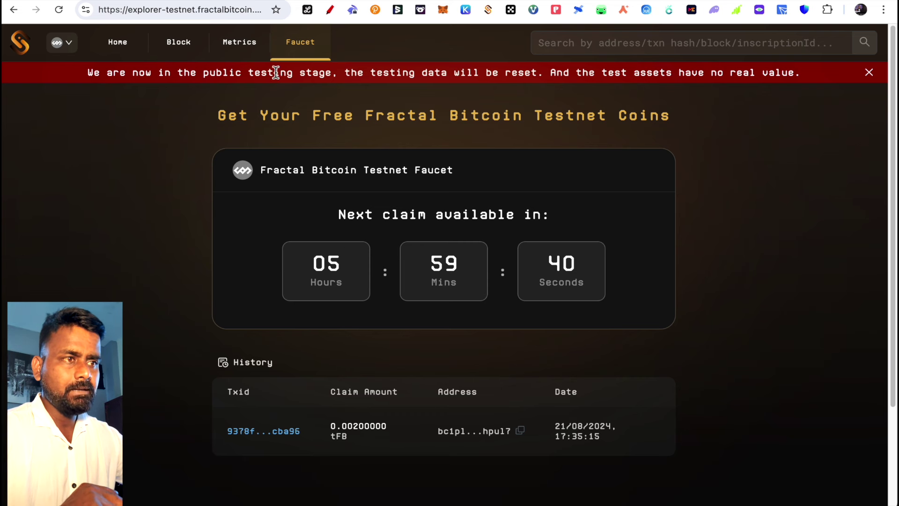
click(123, 48)
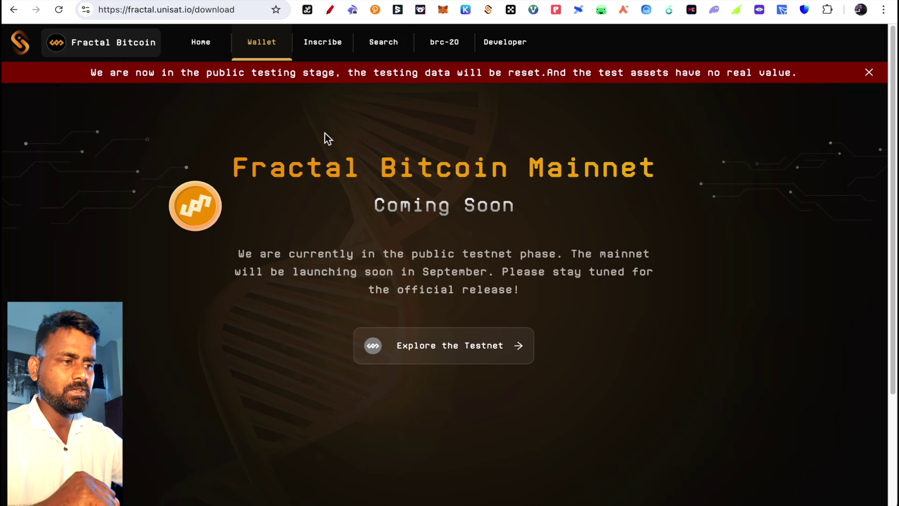
Step: Reload to reach fractal-testnet.unisat.io and open Inscribe with the brc-20 Deploy form
click(334, 46)
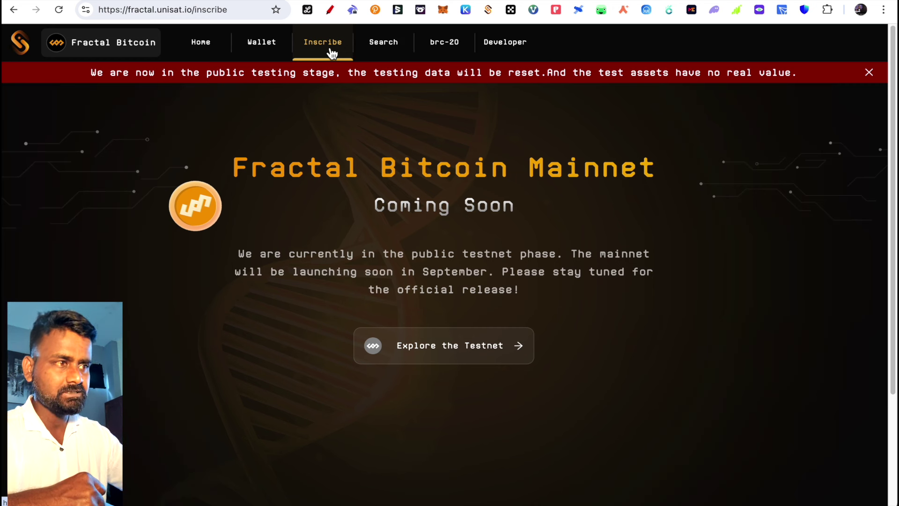
click(322, 51)
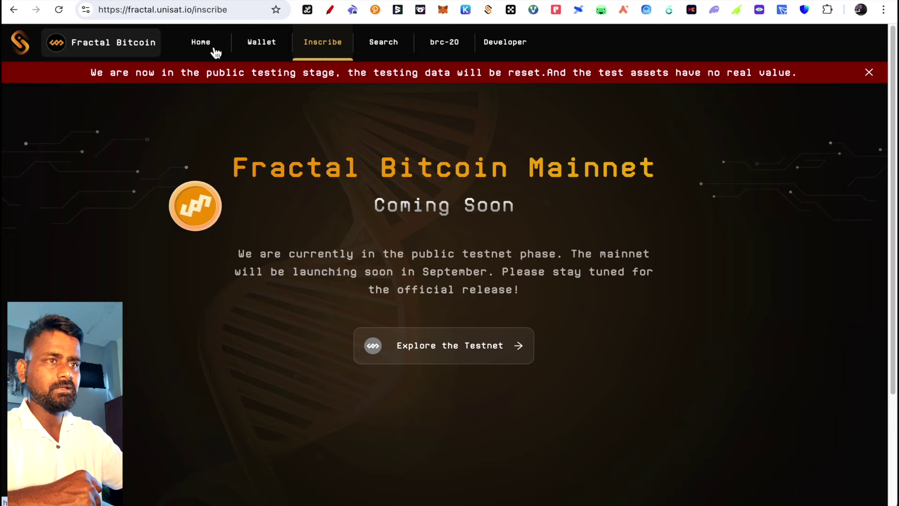
click(58, 9)
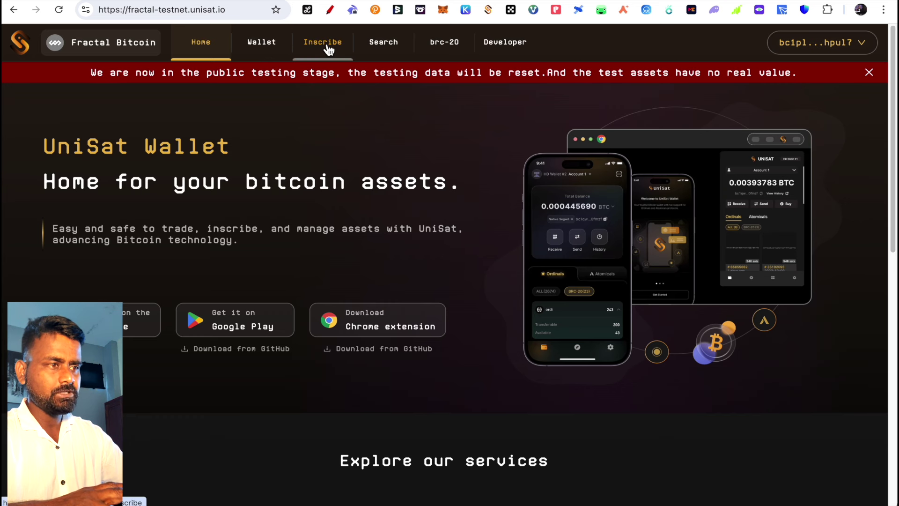
click(329, 50)
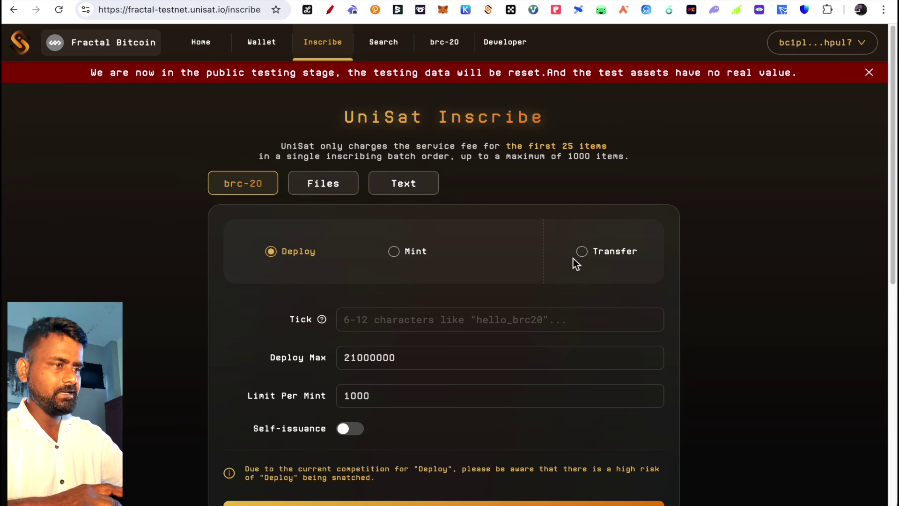
Step: Enter 'trainers' as the brc-20 deploy tick
click(370, 321)
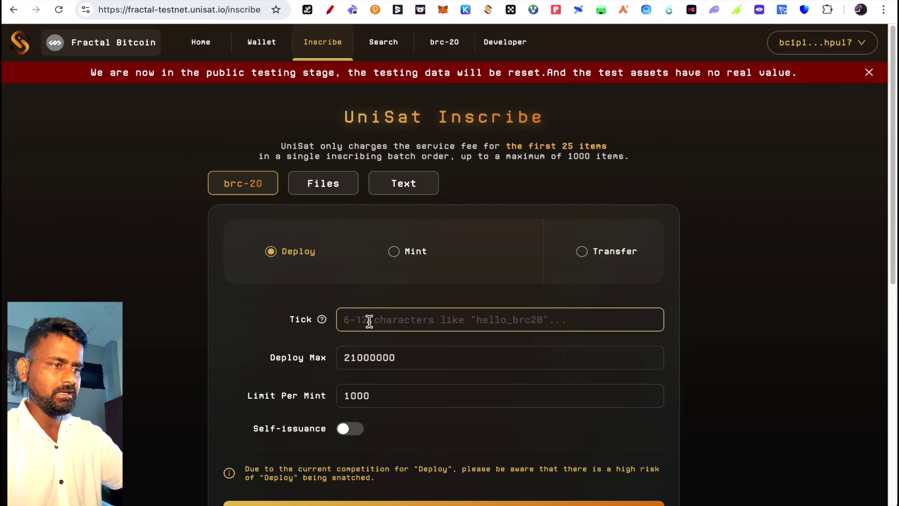
click(374, 333)
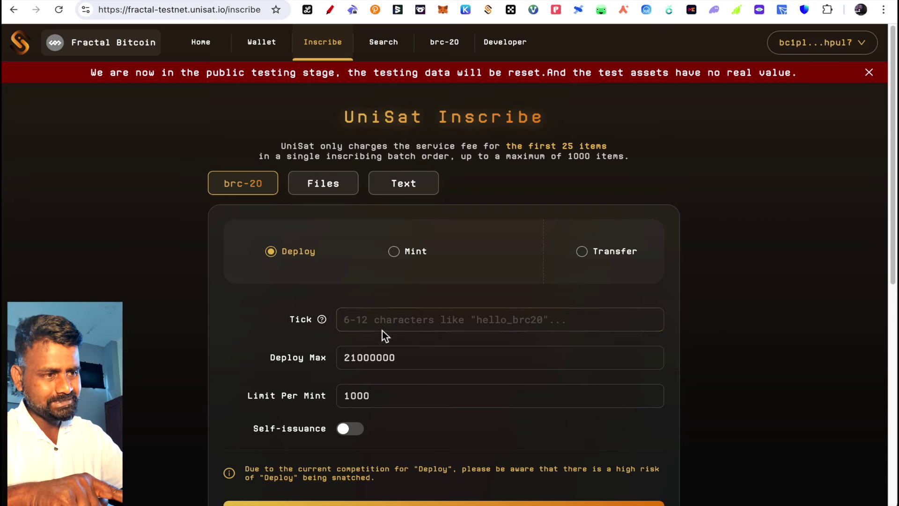
click(365, 322)
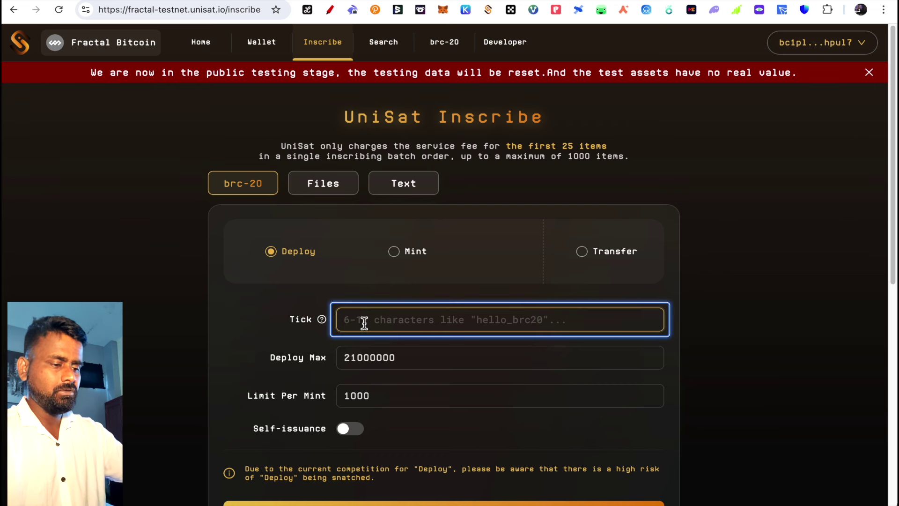
text(trainers)
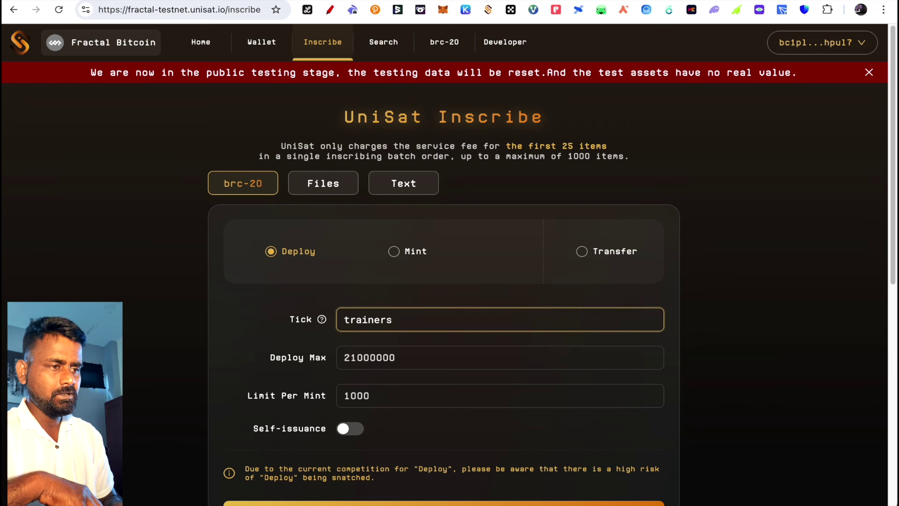
mouse_move(297, 322)
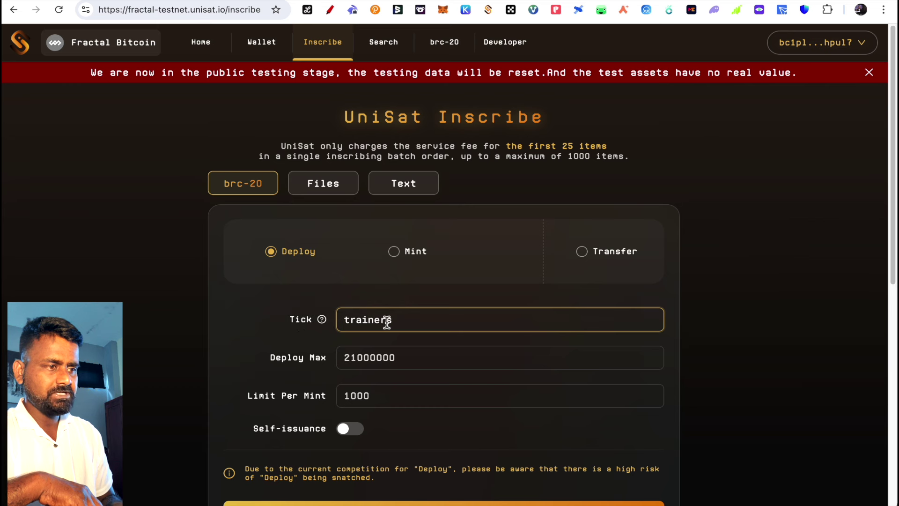
Step: Keep Deploy Max 21000000, set Limit Per Mint to 1000, and proceed to the review
click(387, 359)
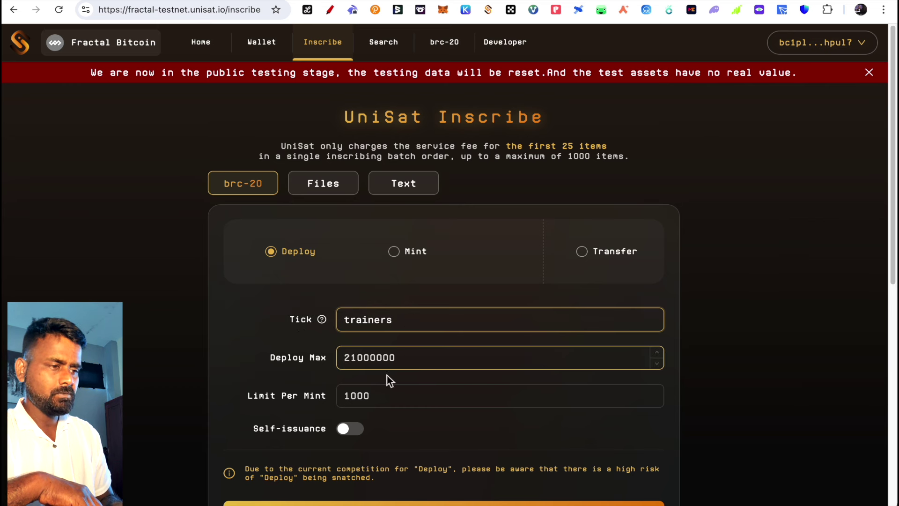
click(380, 397)
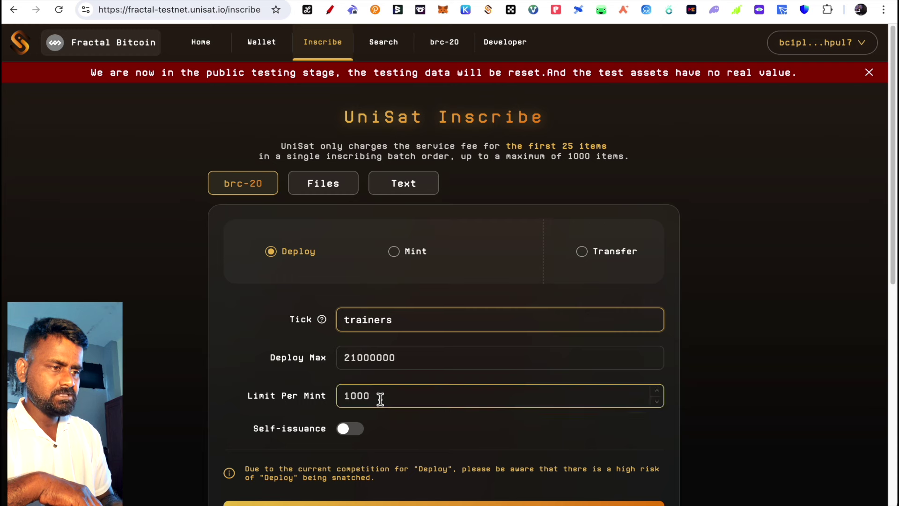
scroll(379, 398, down, 5)
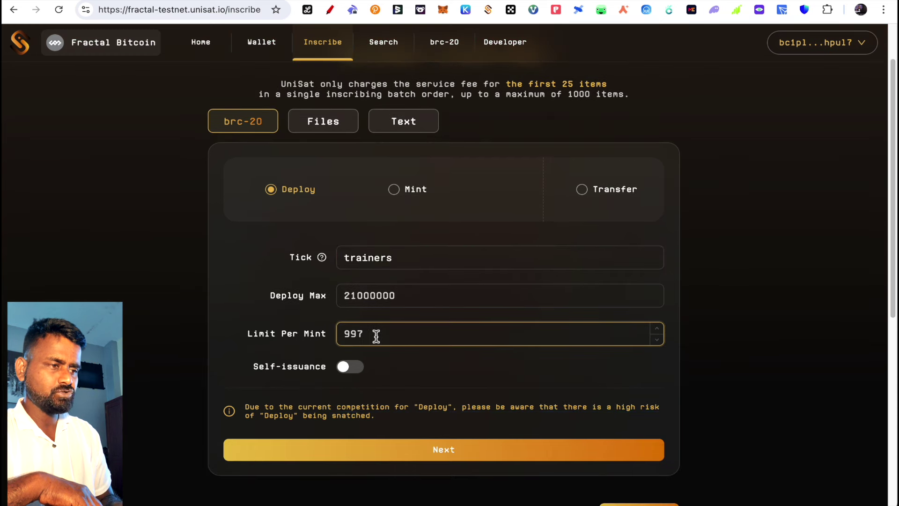
key(BackSpace)
key(BackSpace)
key(BackSpace)
text(1000)
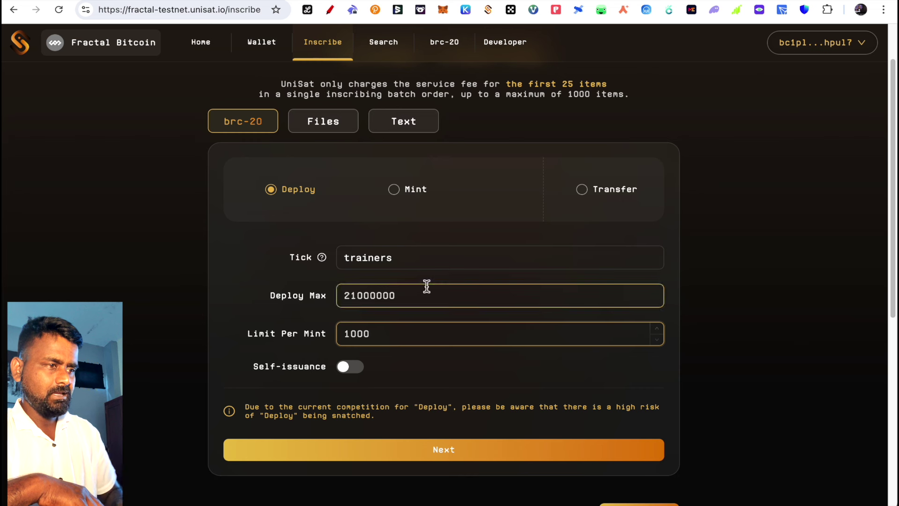
drag(405, 257, 341, 257)
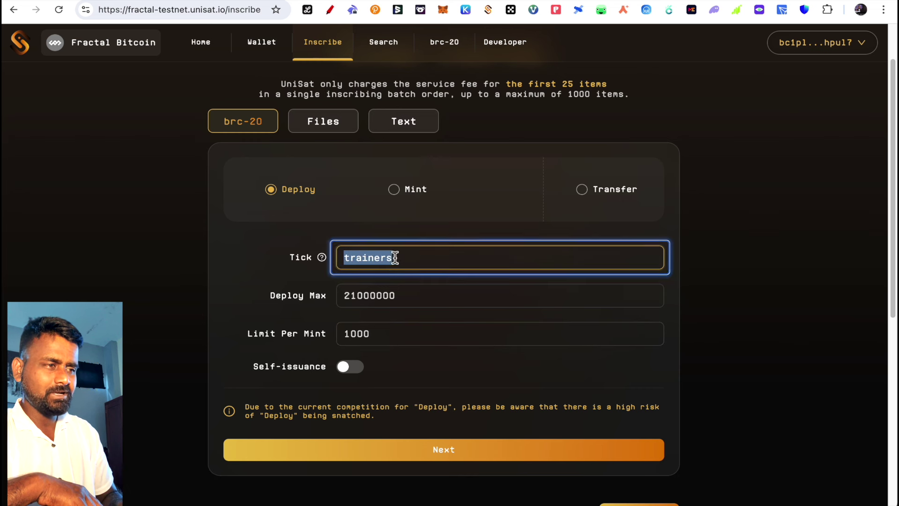
click(421, 257)
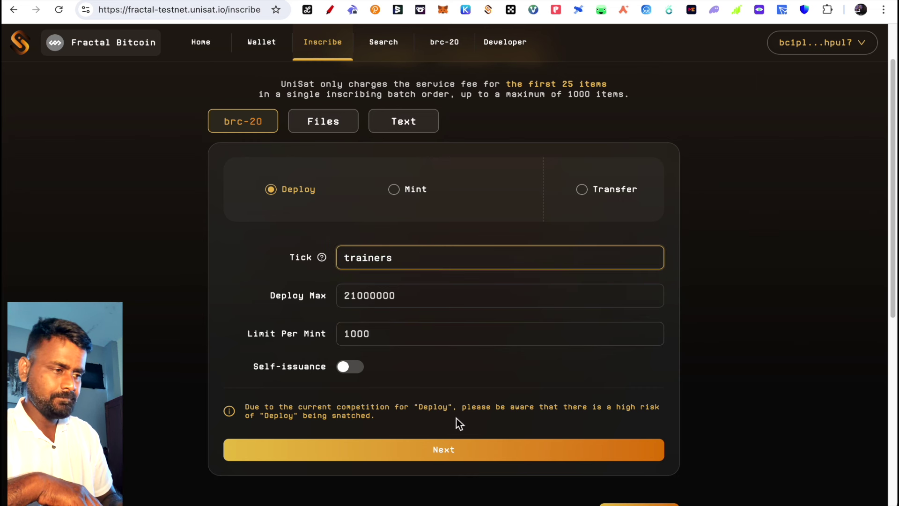
click(446, 458)
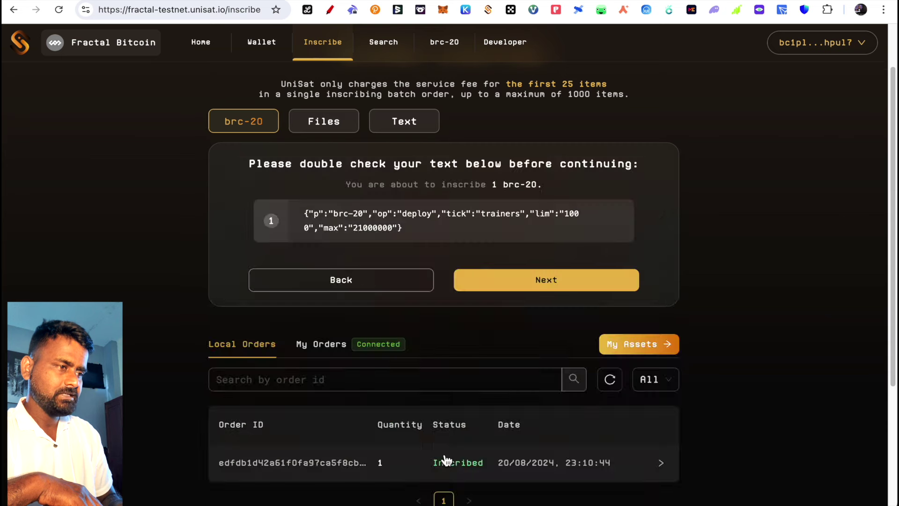
Step: Approve the trainers deploy text, permanently dismiss the risk warning, and review the 17 sats/vB, ~5000 sats fees
click(542, 284)
click(235, 331)
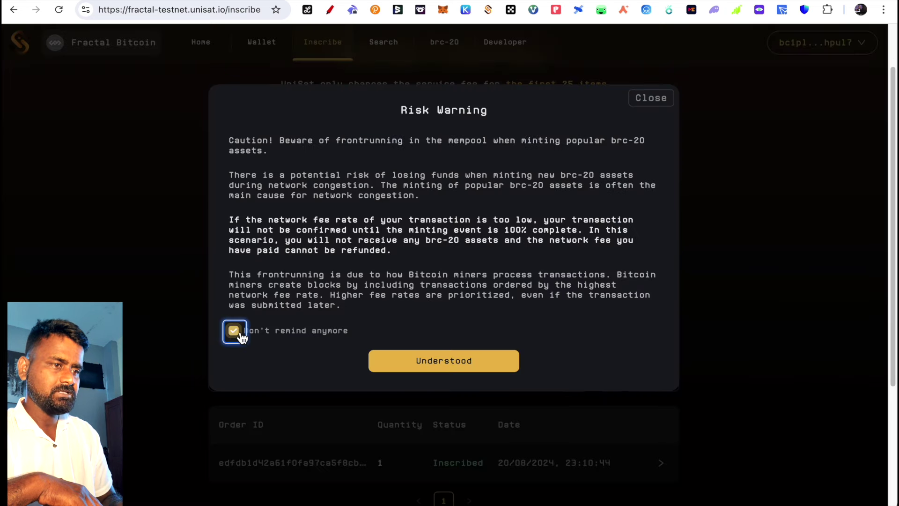
click(443, 363)
scroll(459, 247, down, 3)
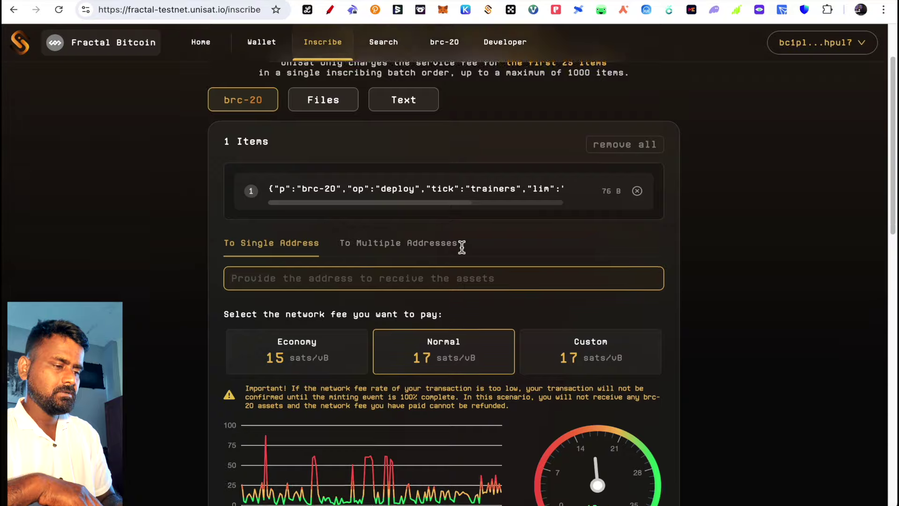
scroll(492, 220, up, 4)
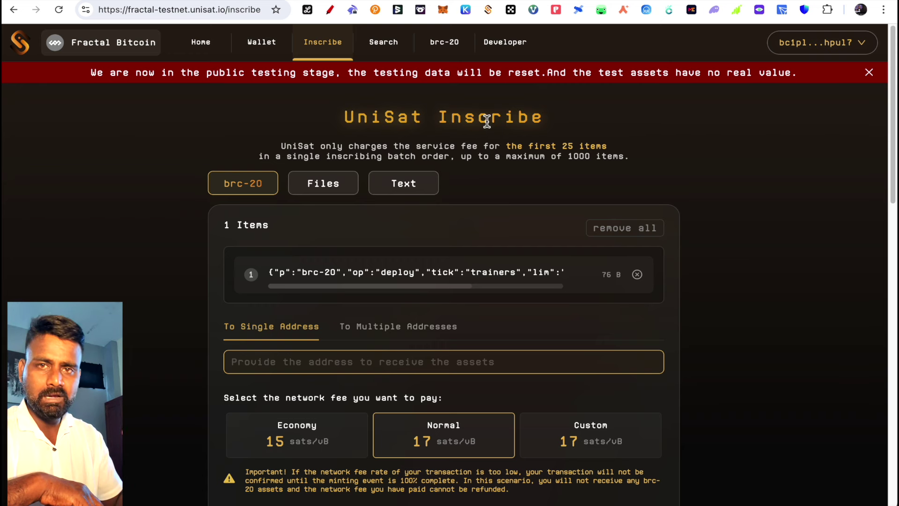
scroll(557, 218, down, 10)
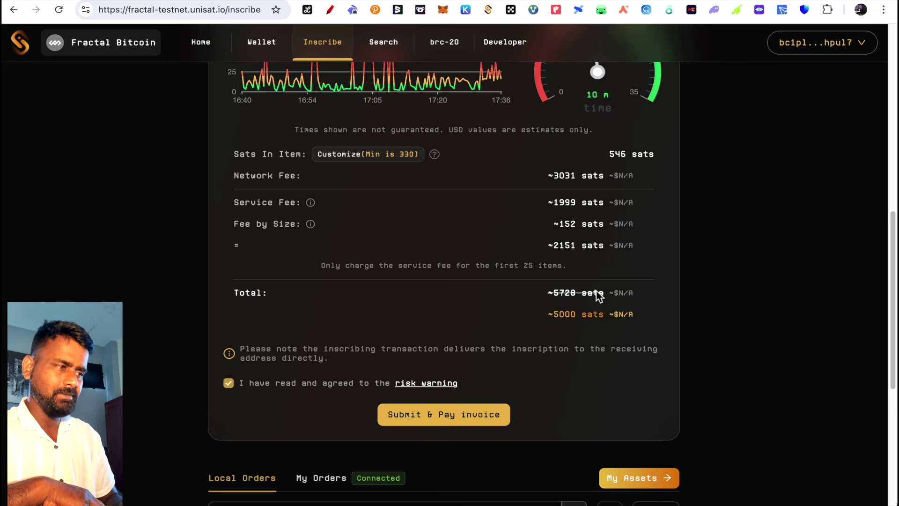
Step: Submit the trainers order and set the connected UniSat wallet's own address as the receiver
click(417, 415)
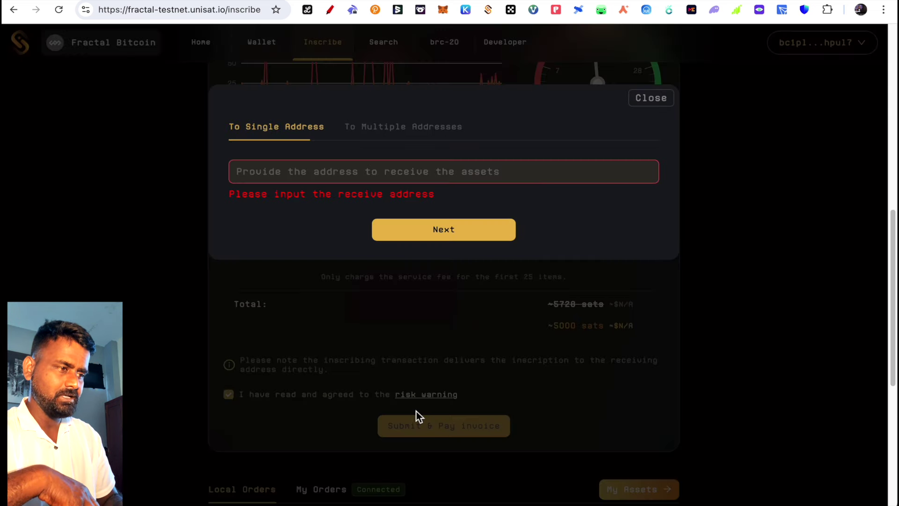
click(396, 175)
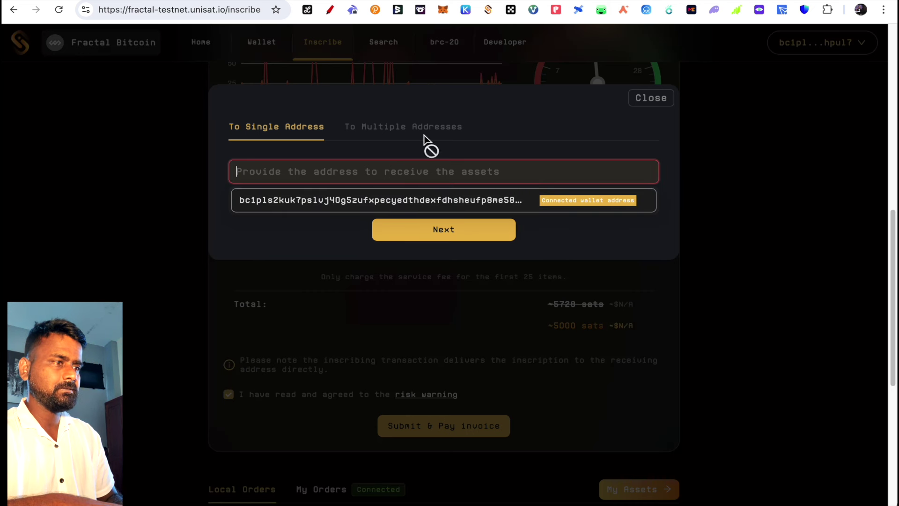
click(417, 207)
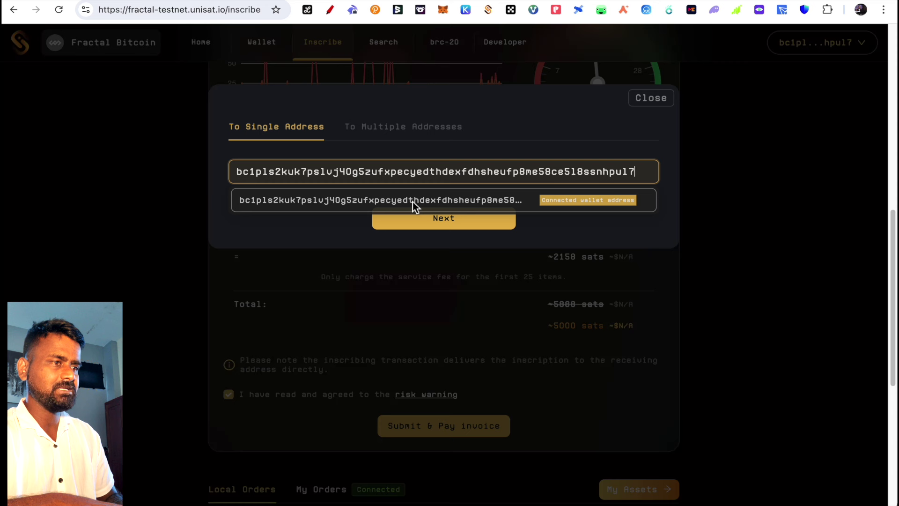
click(488, 10)
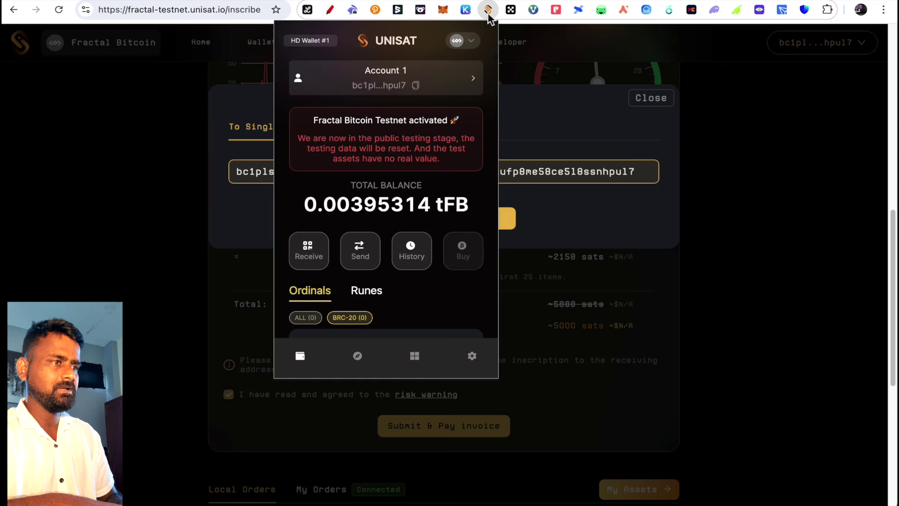
click(416, 87)
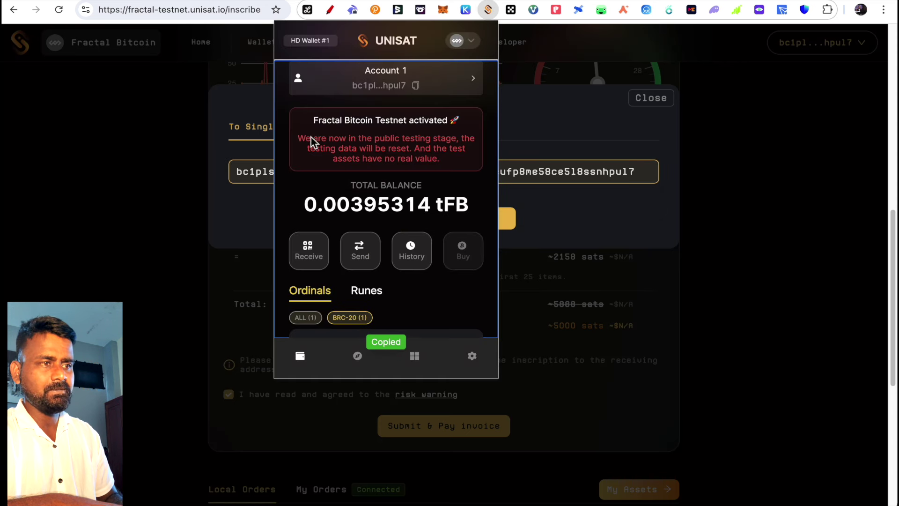
click(243, 199)
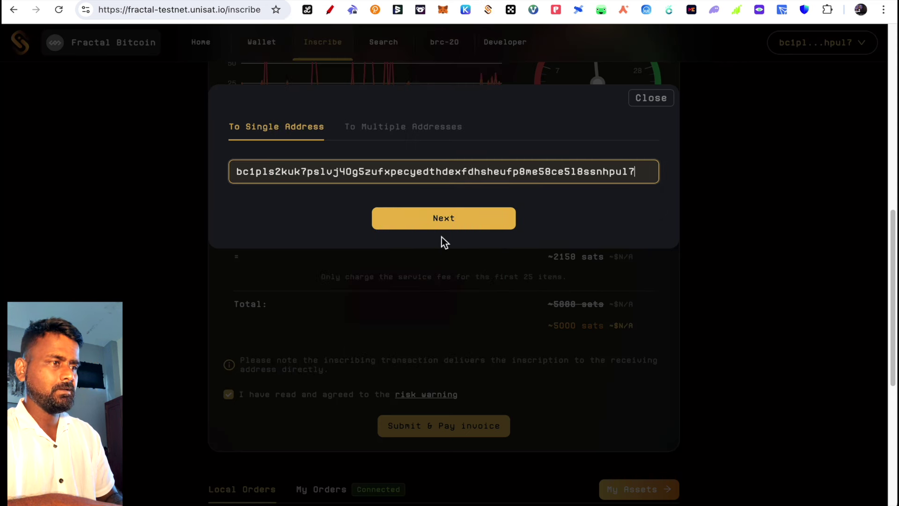
Step: Pay the 0.00005000 tFB deploy order from UniSat Wallet, confirming the risk prompt with CONFIRM
click(456, 221)
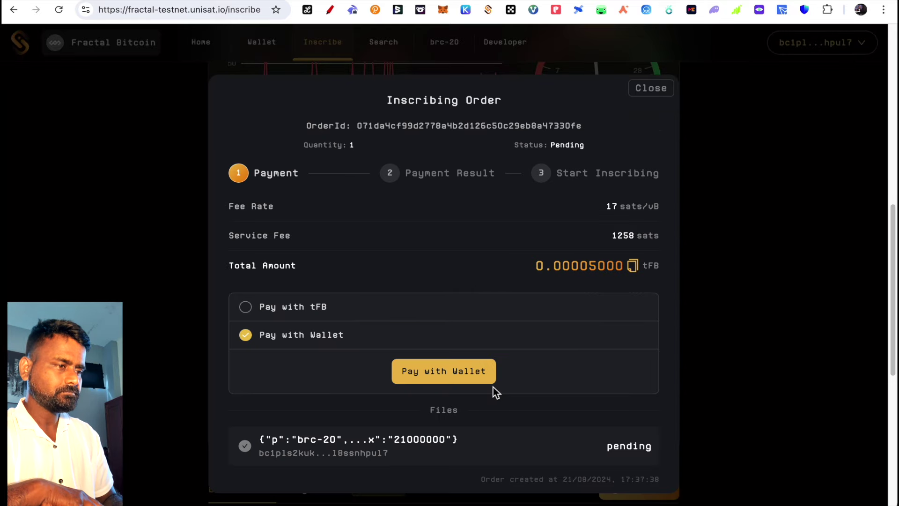
click(446, 373)
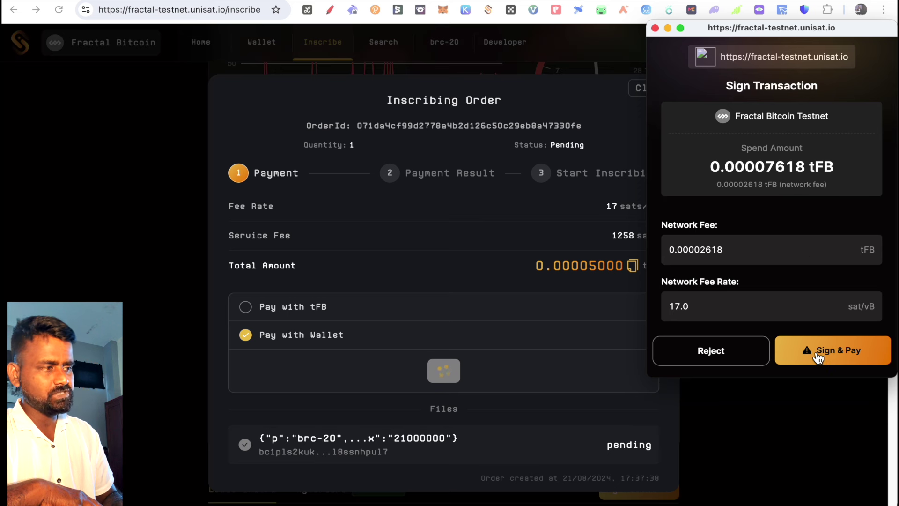
click(833, 359)
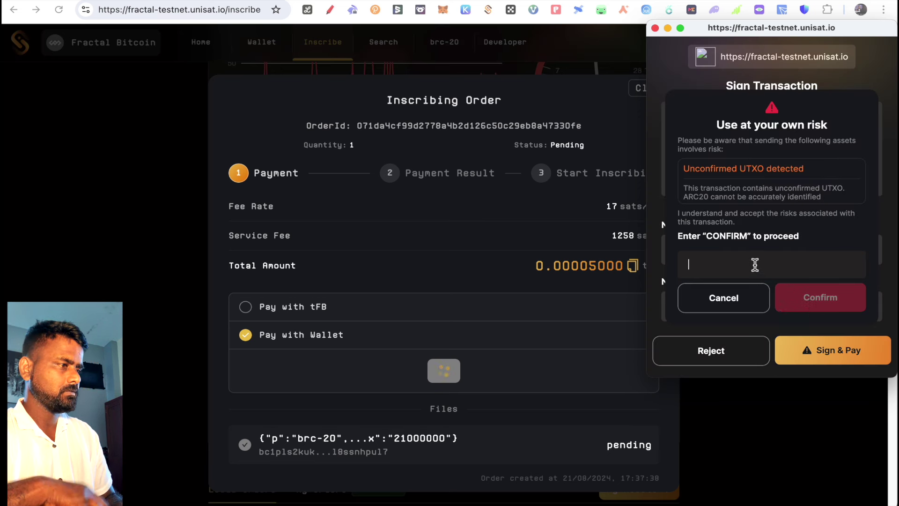
text(CONF)
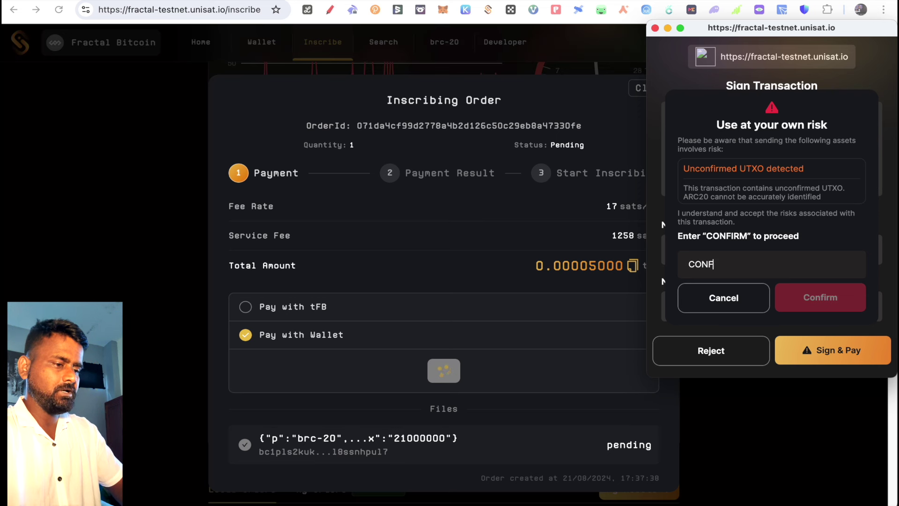
text(IRM)
click(823, 304)
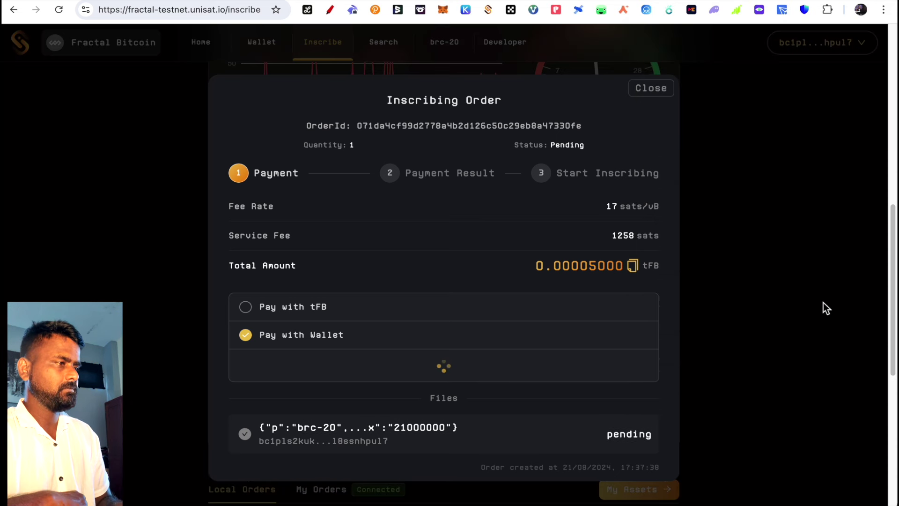
scroll(459, 315, down, 2)
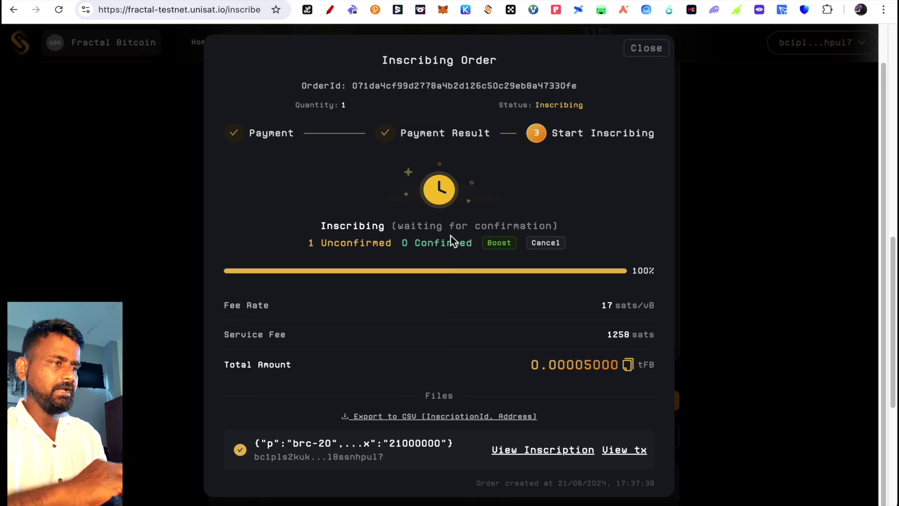
key(Escape)
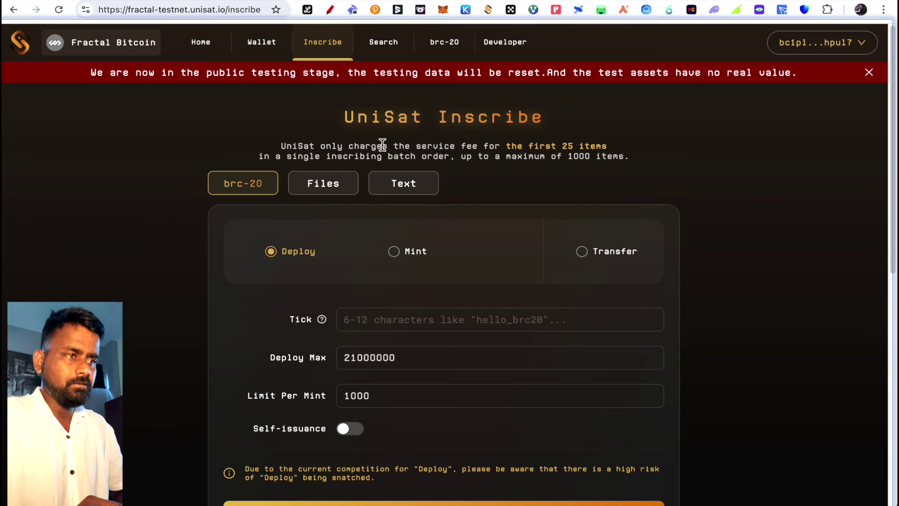
Step: Search brc-20 inscriptions for 'trainers' to find its unconfirmed 21,000,000-max deploy
click(383, 53)
click(332, 46)
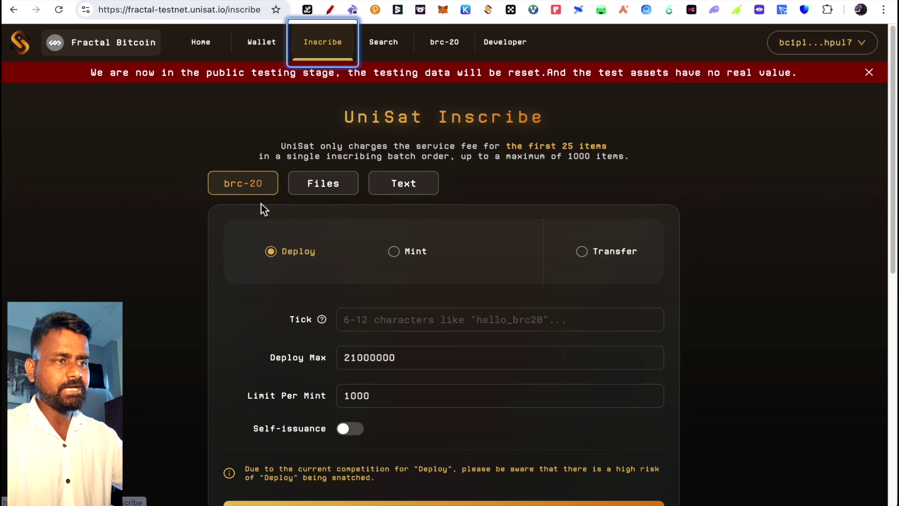
click(376, 52)
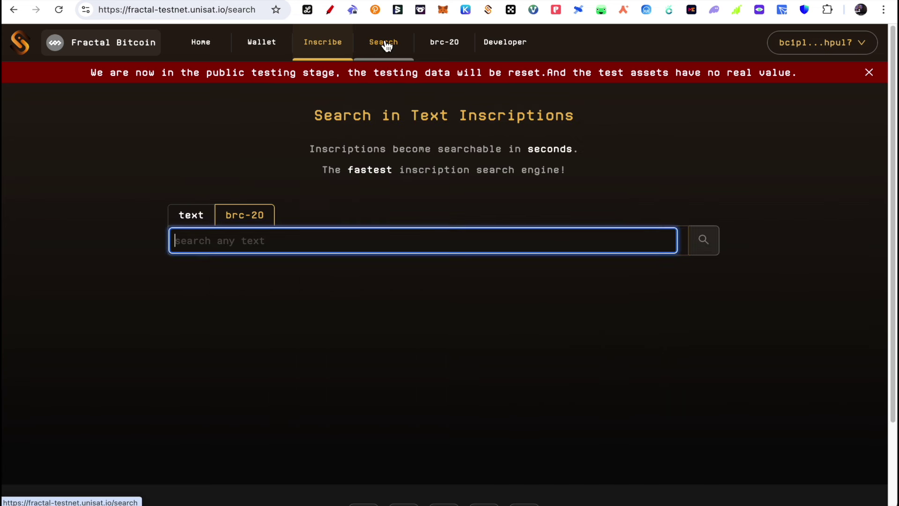
click(253, 240)
text(trainers)
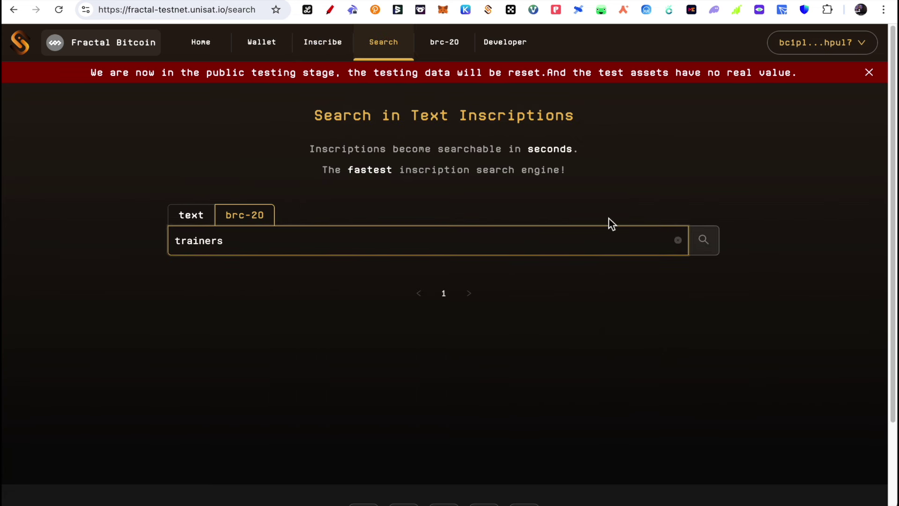
click(706, 240)
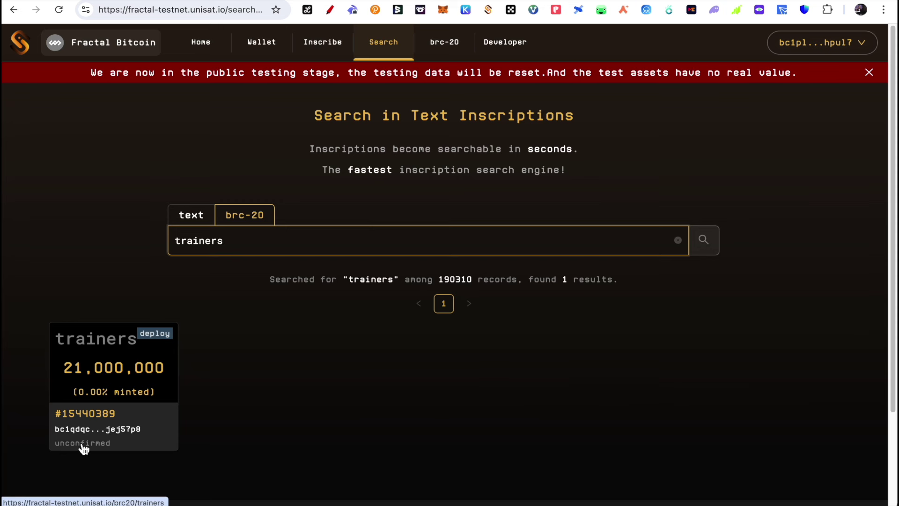
Step: Try a 1000-token trainers mint, dismiss the unconfirmed-deploy error, and reopen the trainers token
click(109, 370)
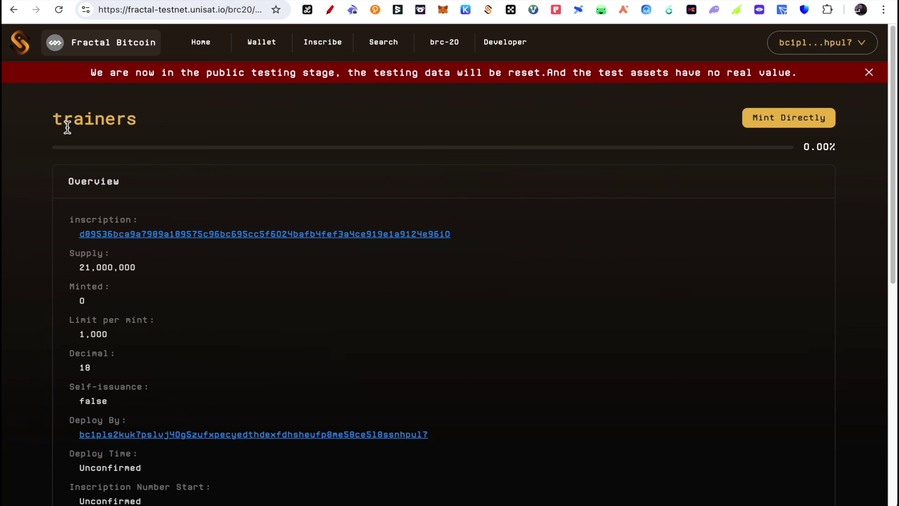
click(783, 123)
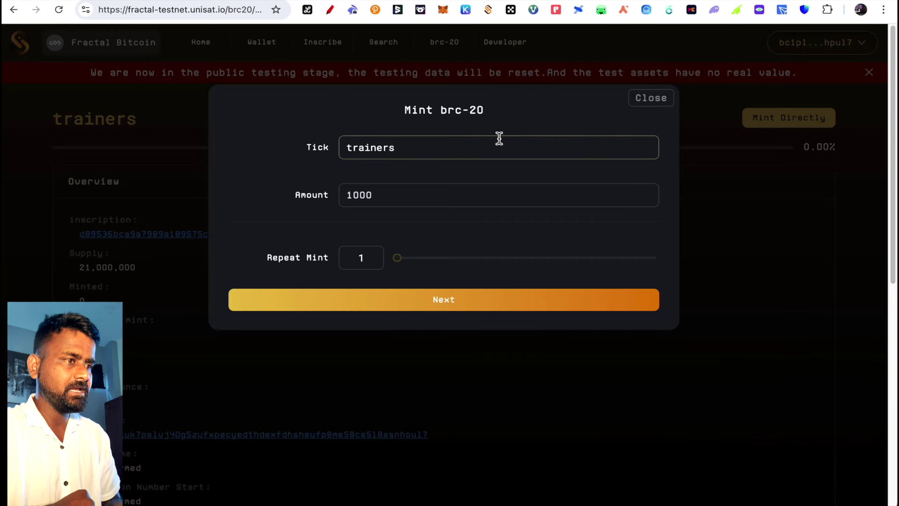
click(386, 196)
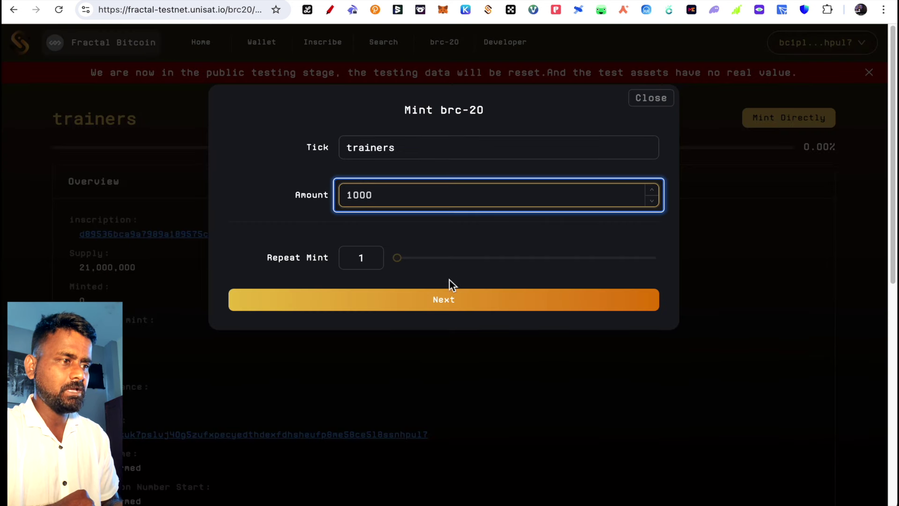
click(429, 302)
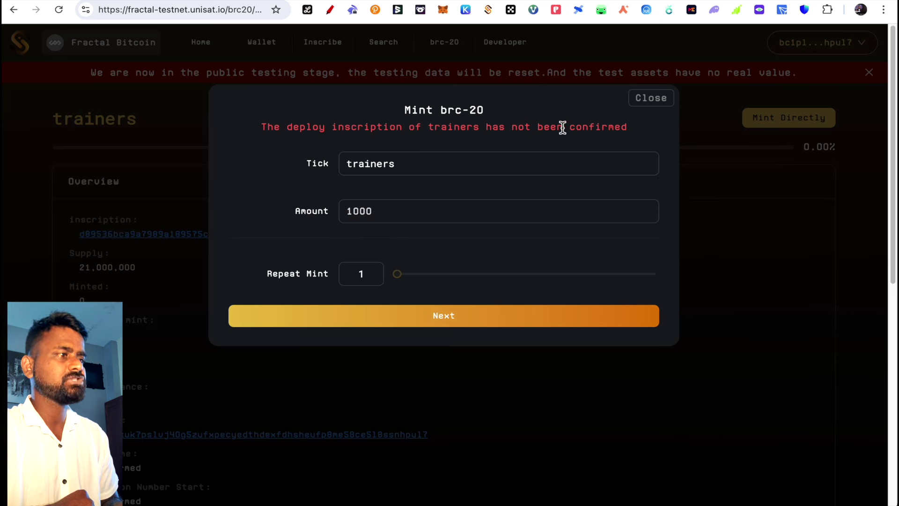
click(645, 108)
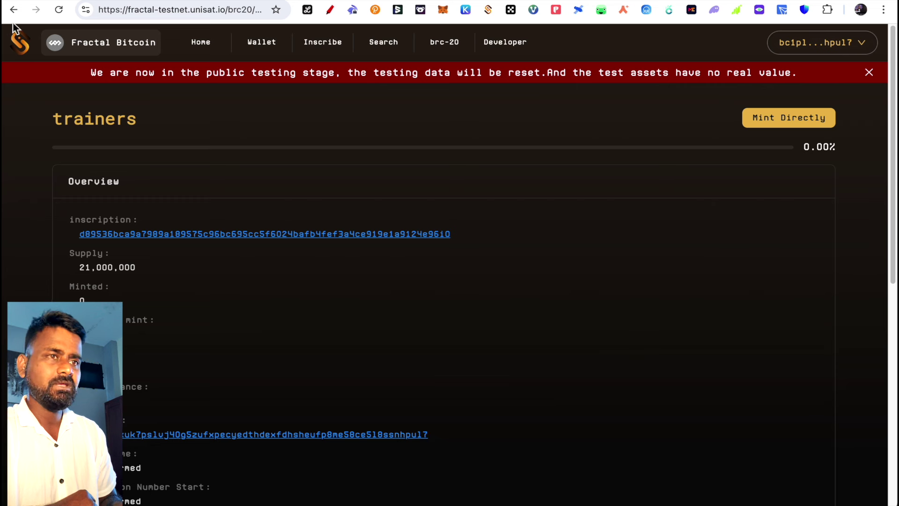
click(13, 10)
click(164, 417)
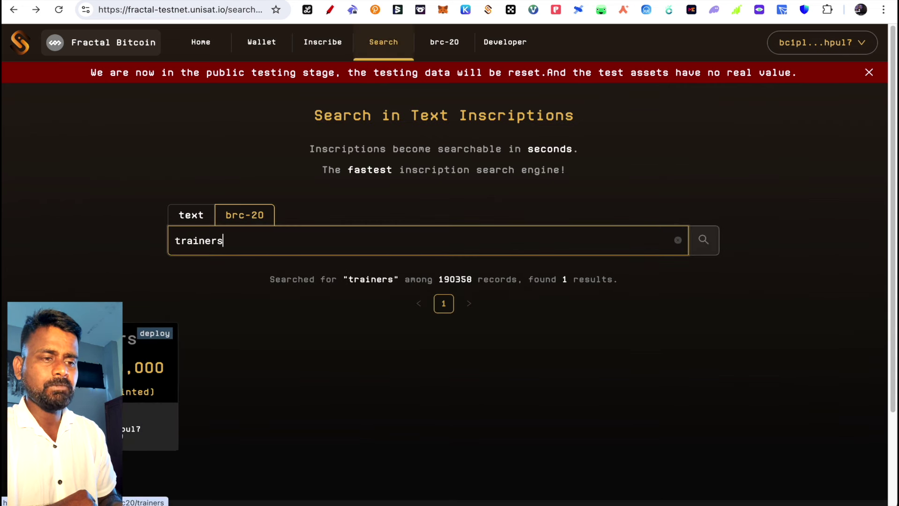
Step: Check the trainers token details, then move through the Fractal explorer and homepage tabs to UniSat's X profile
click(124, 377)
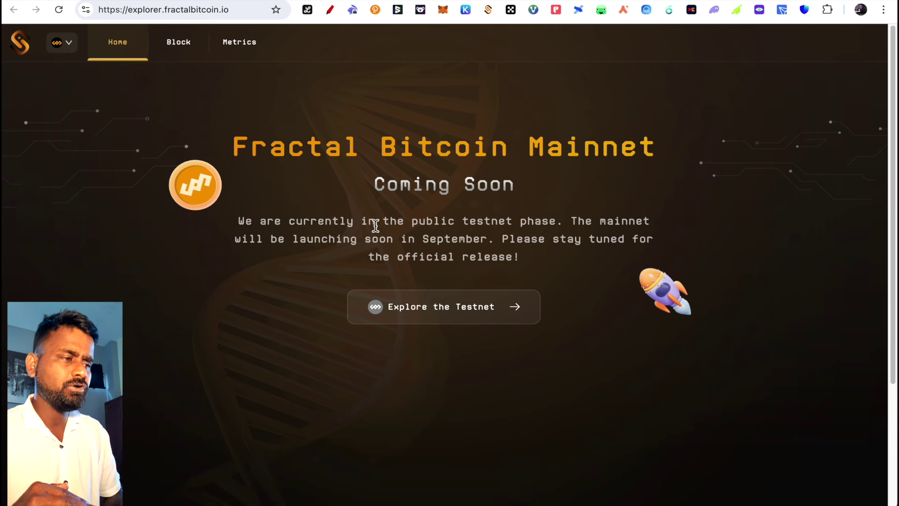
scroll(375, 226, down, 5)
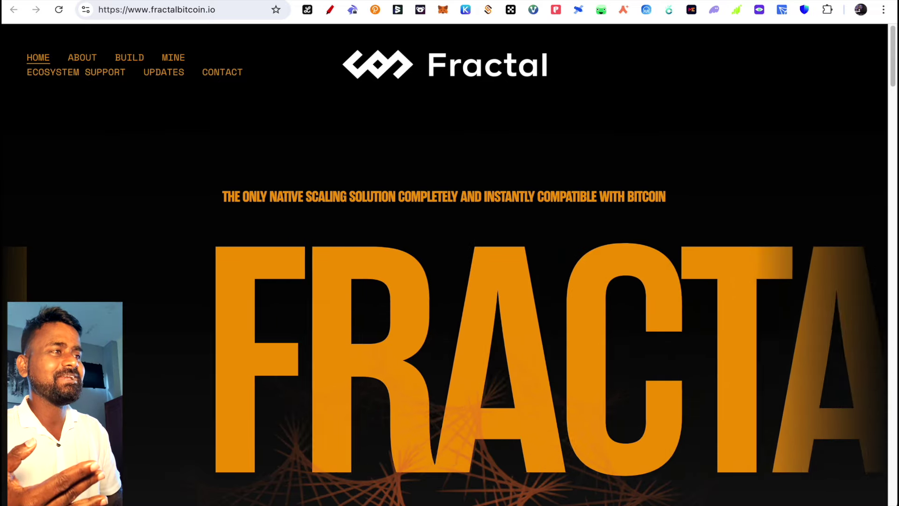
click(375, 1)
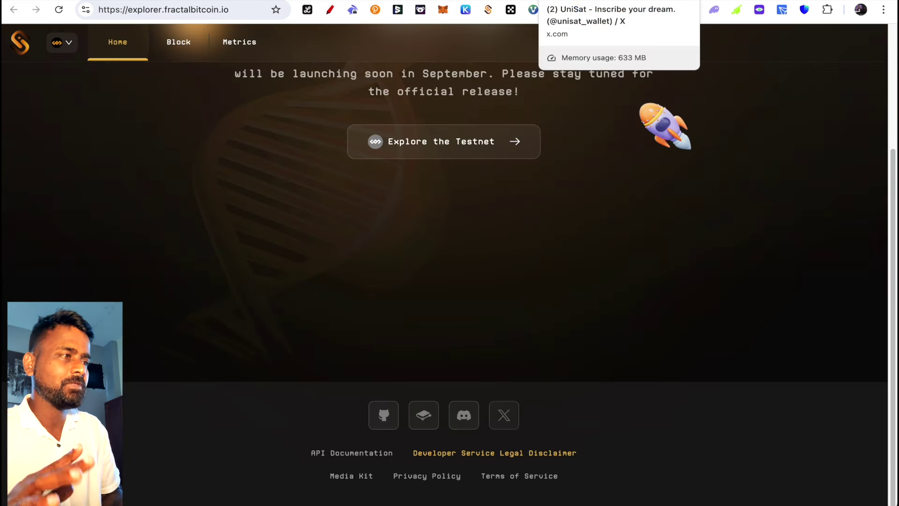
click(595, 1)
Step: Scroll UniSat's X timeline and like the 'brc-20 on Fractal Simple Rules' post
scroll(422, 238, down, 4)
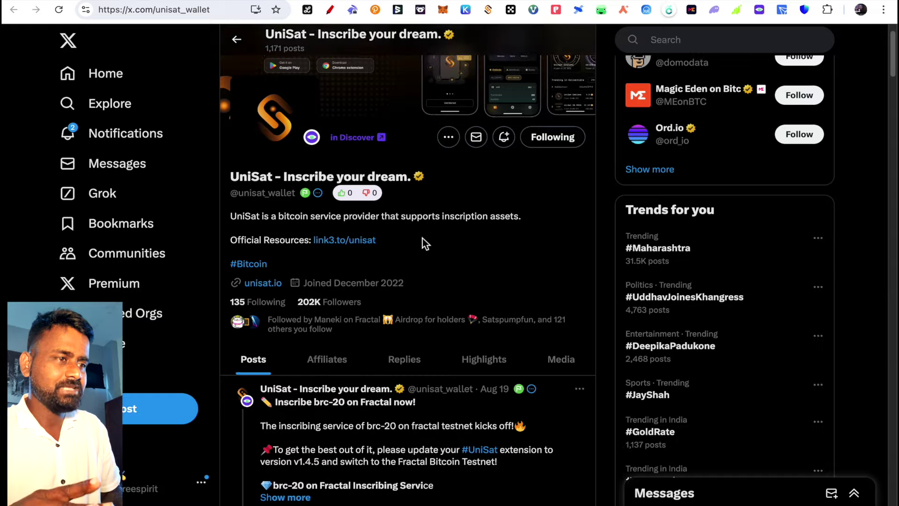
scroll(424, 241, down, 9)
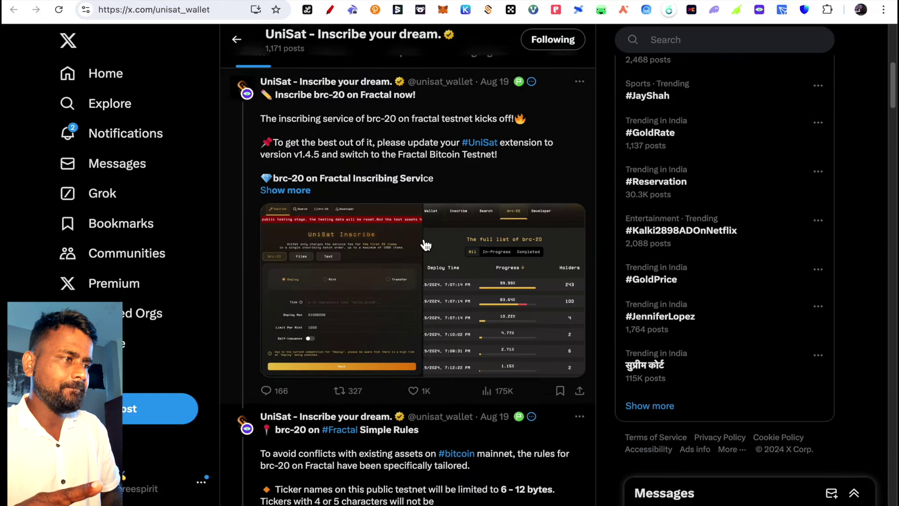
click(414, 243)
scroll(370, 94, down, 2)
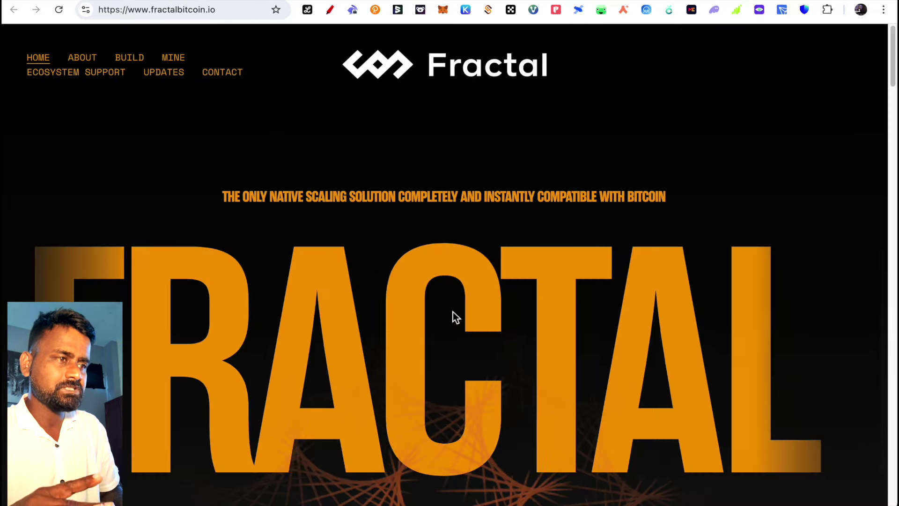
scroll(453, 312, down, 20)
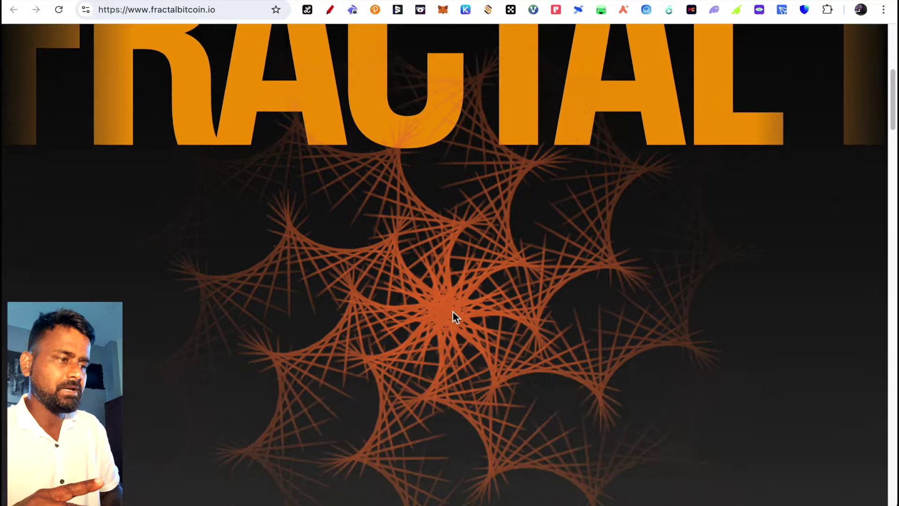
scroll(453, 315, down, 10)
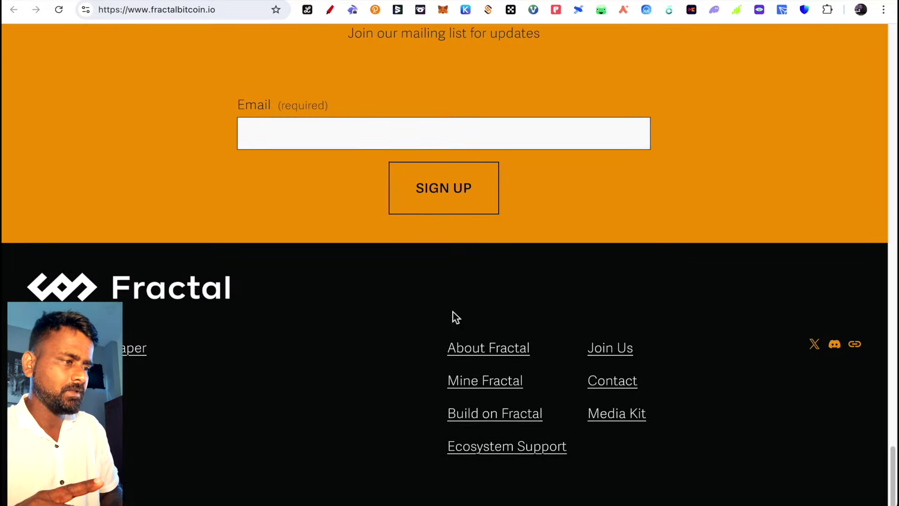
Step: Open Fractal Bitcoin's official X profile and read through its scam-warning and important-notice posts
click(819, 352)
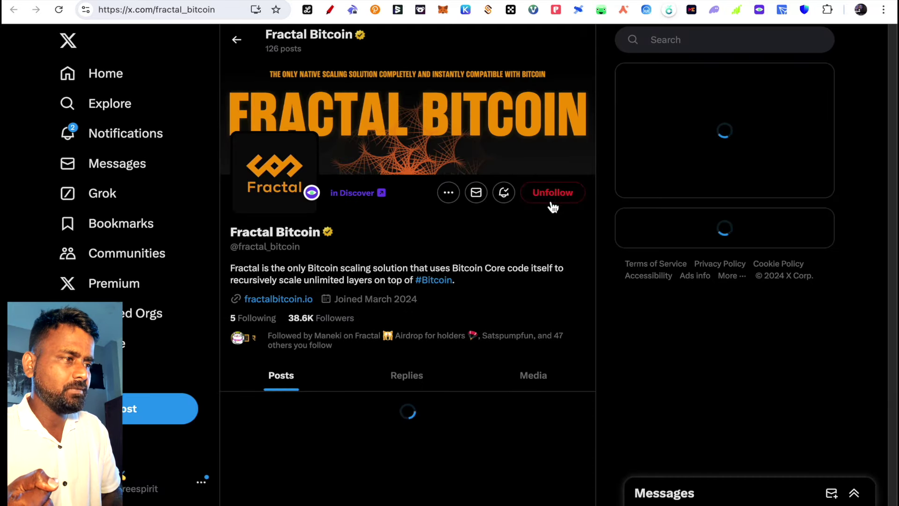
scroll(483, 292, down, 8)
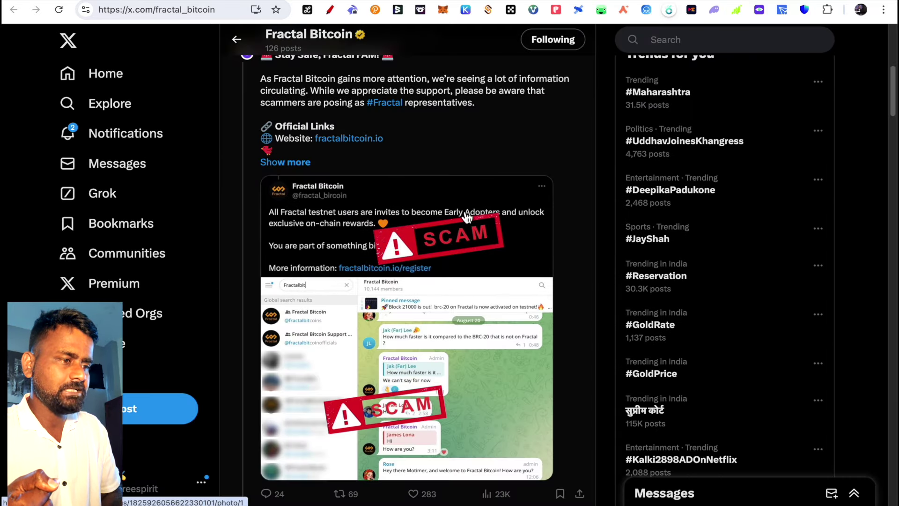
scroll(467, 216, down, 9)
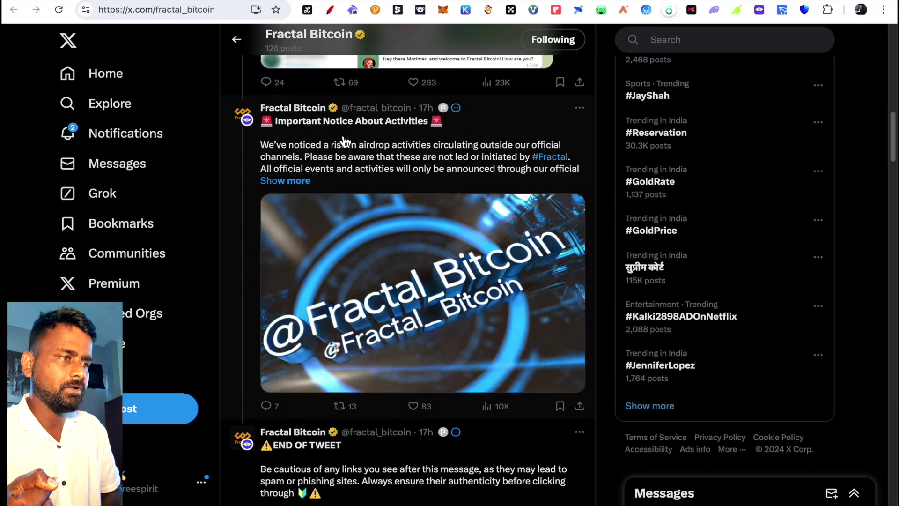
scroll(435, 140, down, 6)
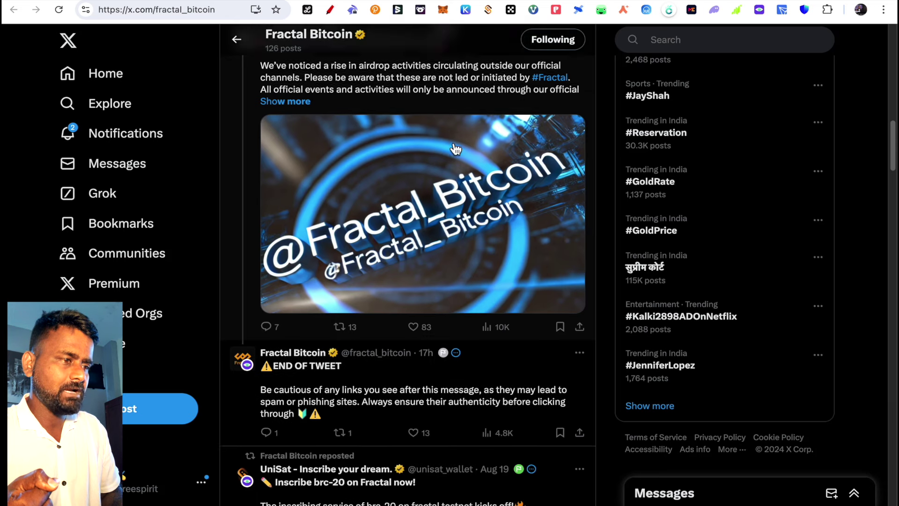
scroll(368, 338, down, 1)
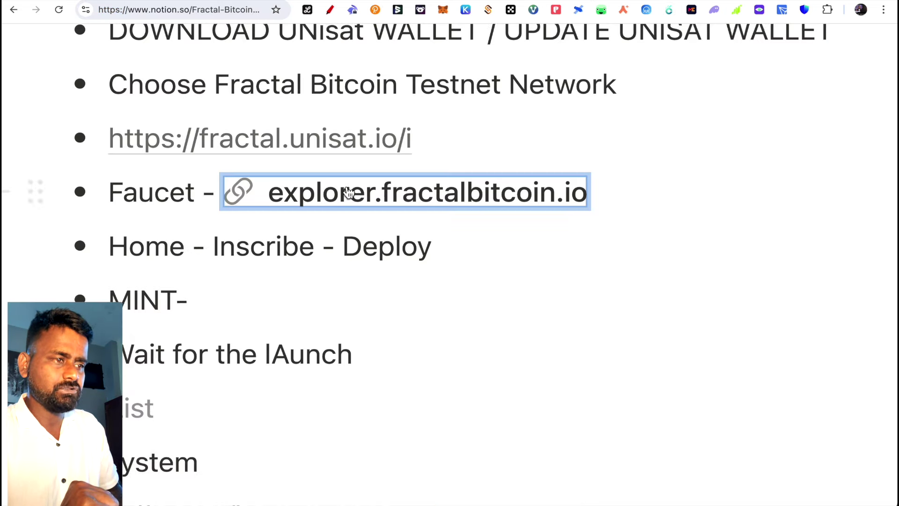
Step: Review the Notion Ecosystem links for honzomomo, UniWorlds and SatsPump.fun, then return to the X tab
scroll(401, 201, down, 2)
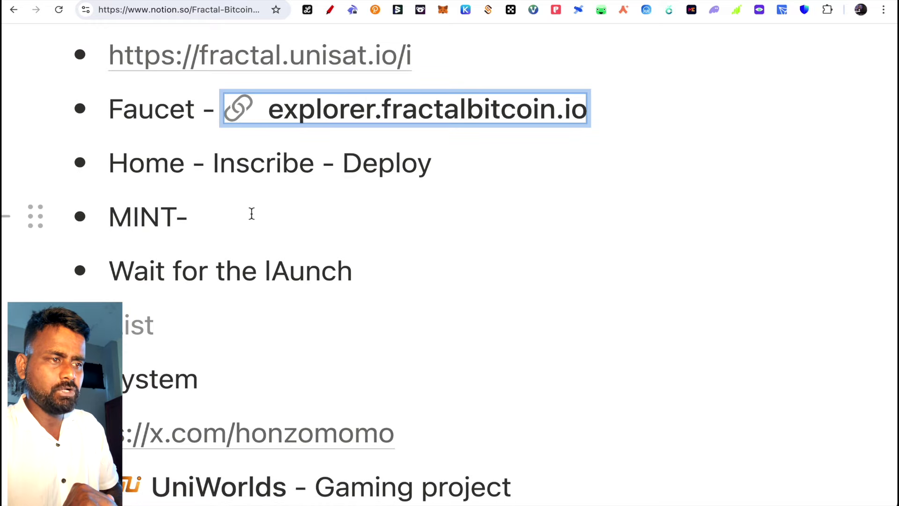
scroll(251, 212, down, 5)
scroll(282, 170, down, 2)
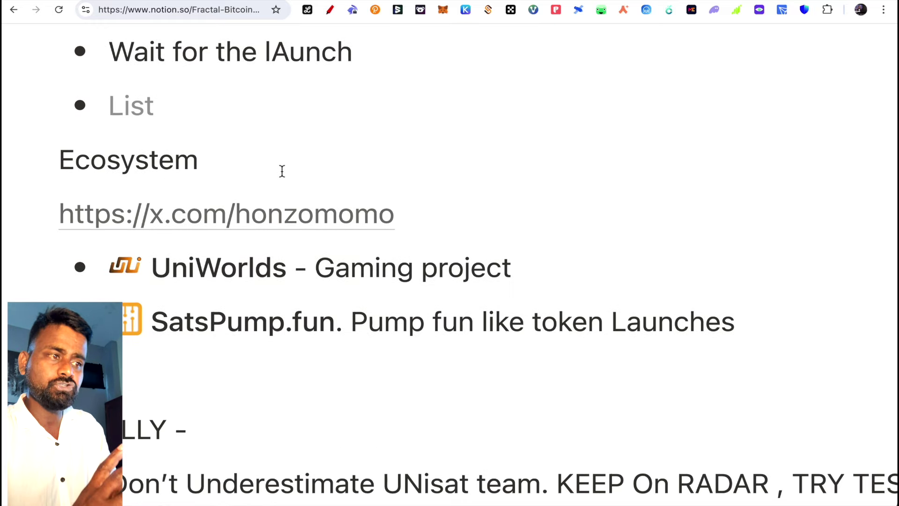
scroll(282, 176, down, 1)
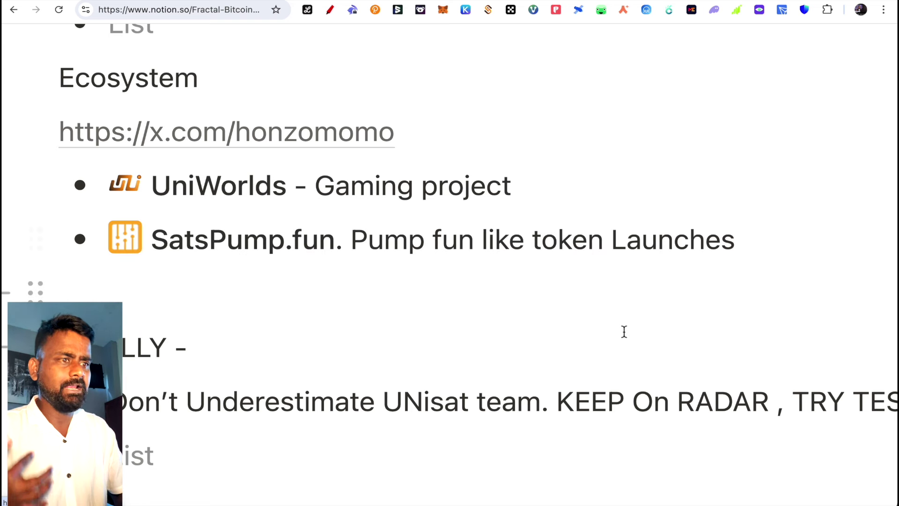
mouse_move(309, 254)
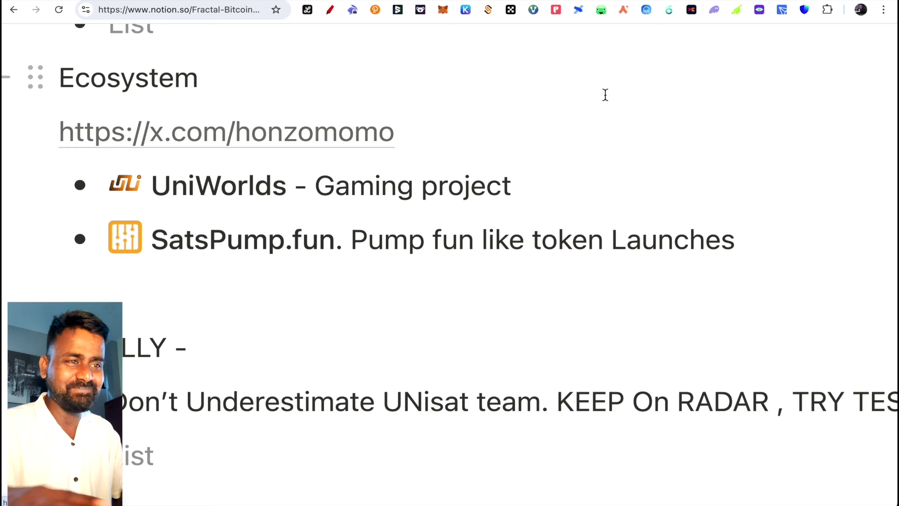
mouse_move(188, 143)
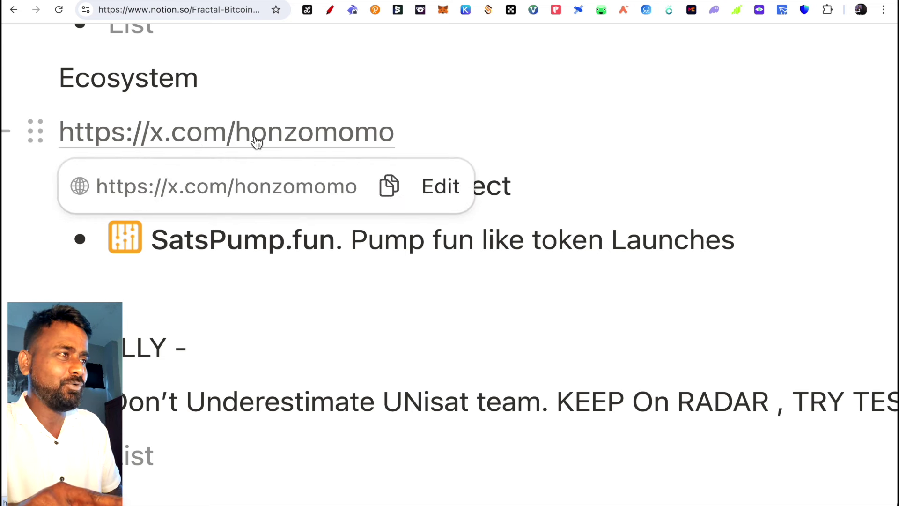
key(ctrl+Tab)
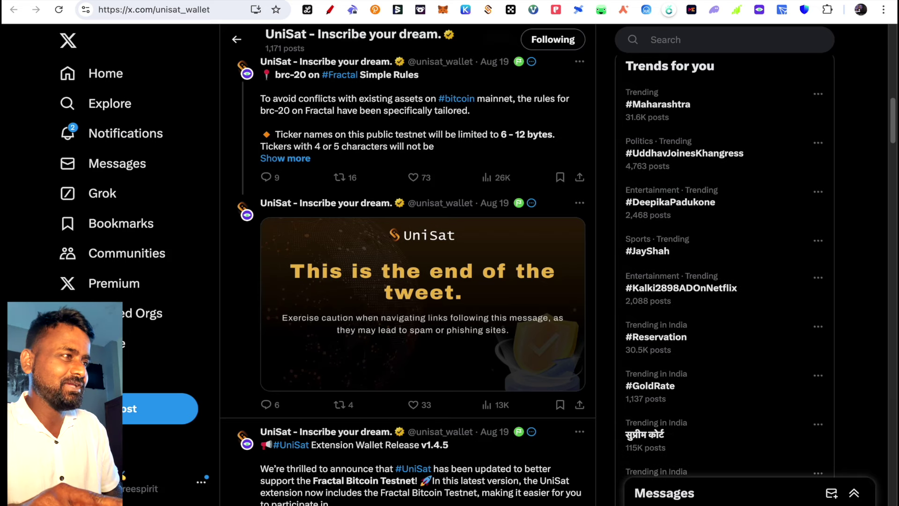
key(ctrl+l)
key(ctrl+v)
key(Return)
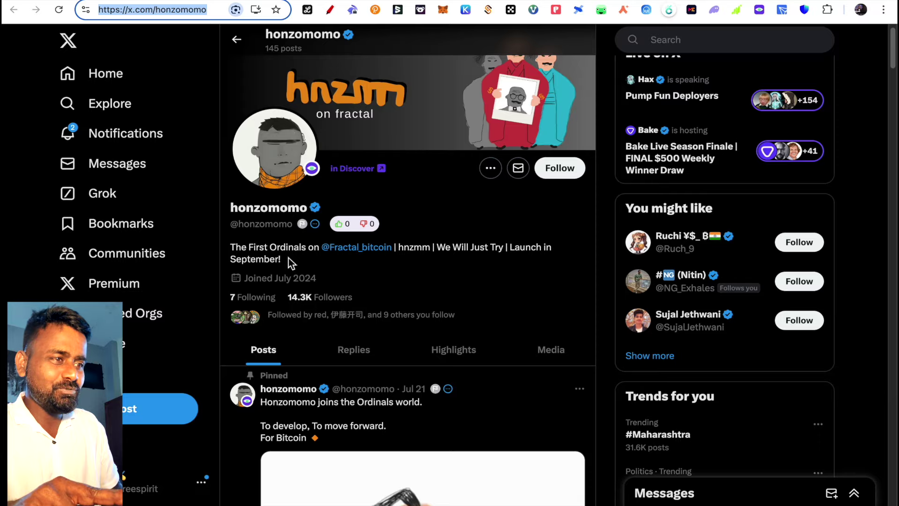
scroll(288, 258, down, 2)
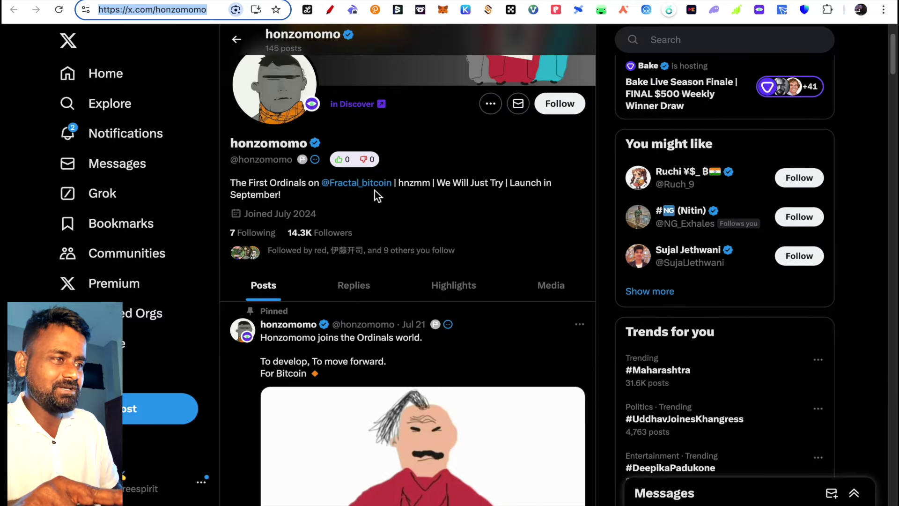
Step: Read honzomomo's posts about being the first Ordinals collection on Fractal, then close the tab
mouse_move(378, 191)
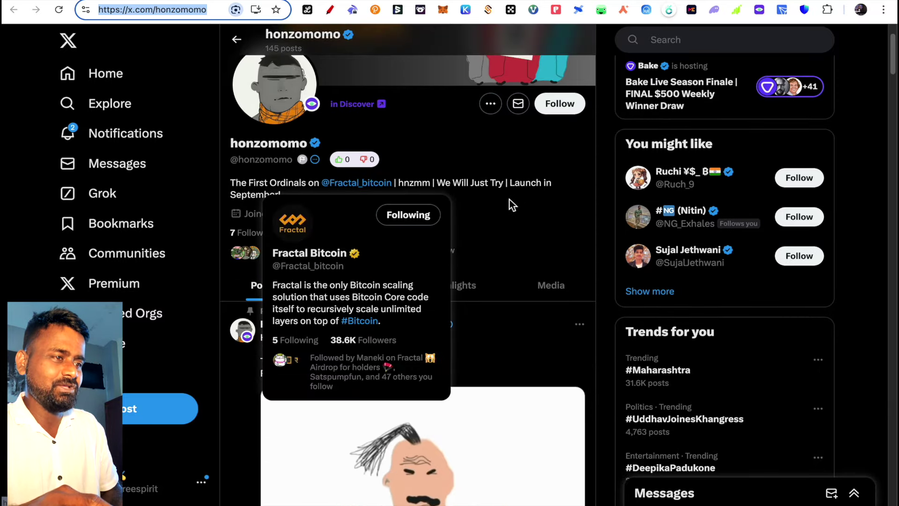
scroll(509, 200, down, 10)
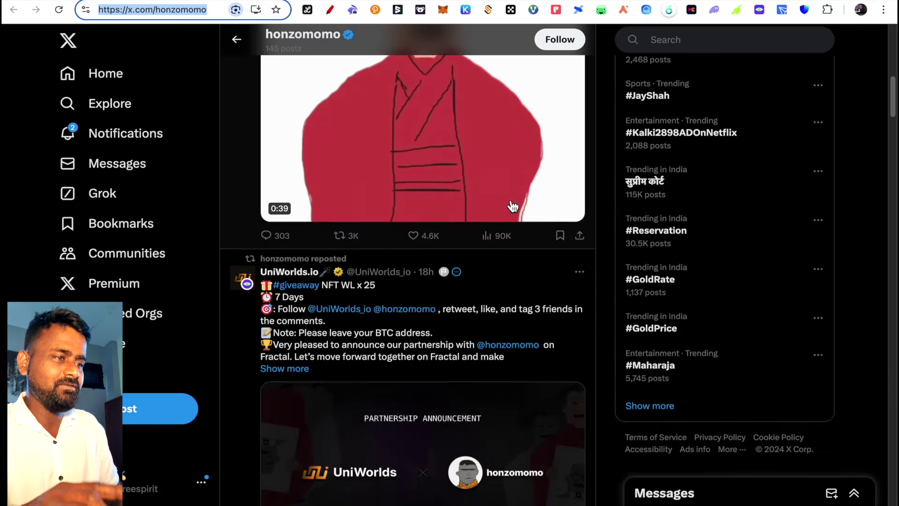
scroll(513, 206, down, 1)
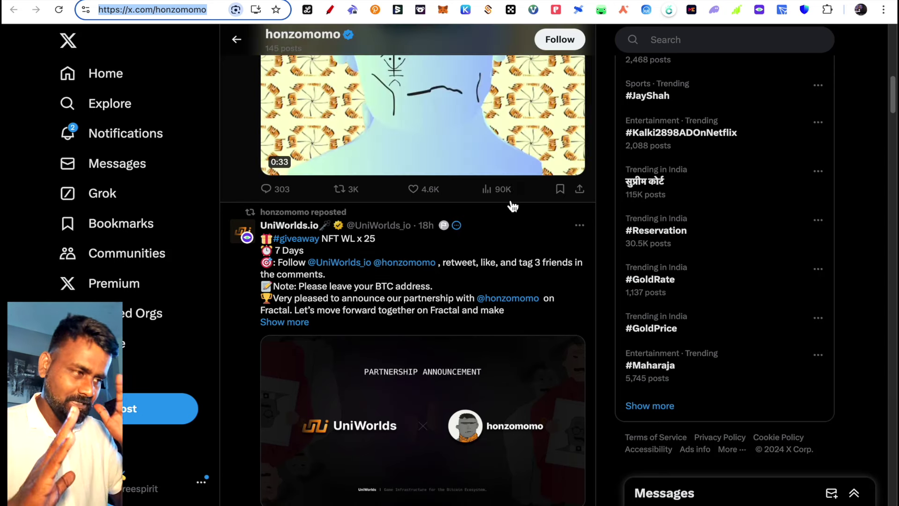
scroll(512, 206, up, 10)
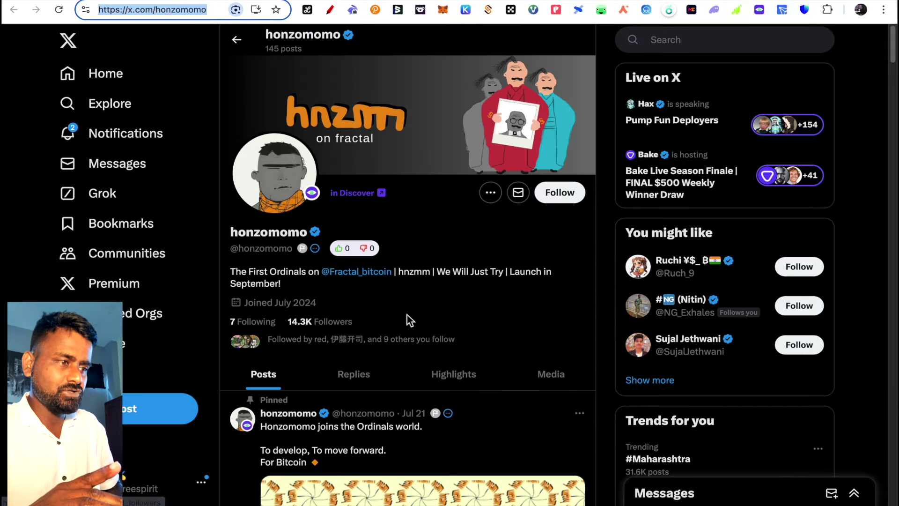
scroll(437, 276, down, 10)
scroll(442, 282, down, 10)
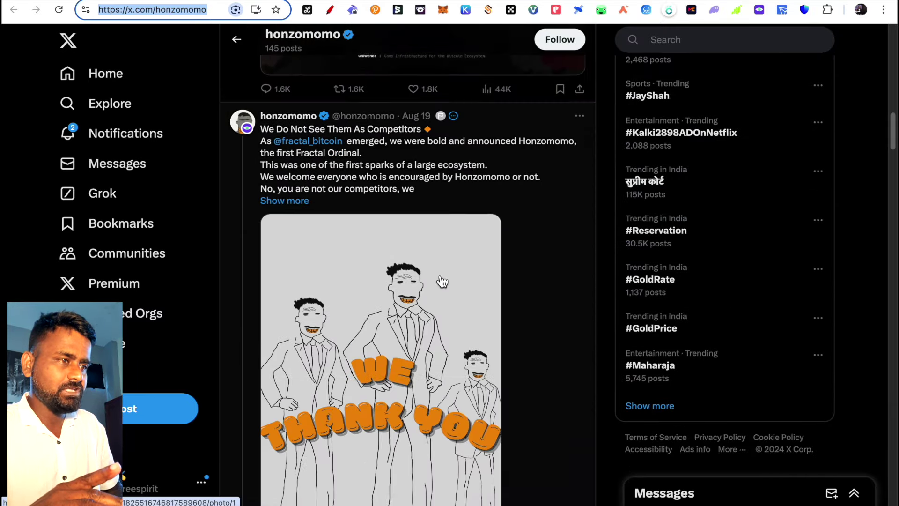
scroll(442, 281, down, 12)
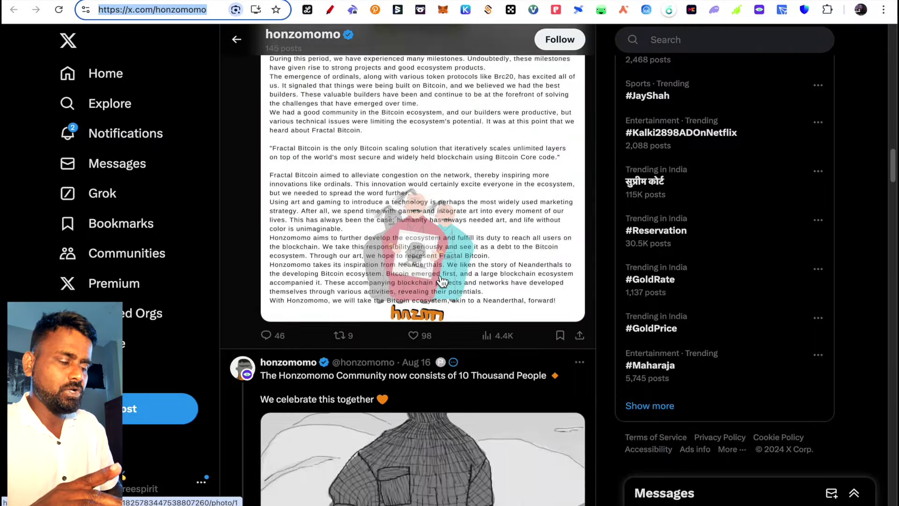
scroll(442, 281, down, 10)
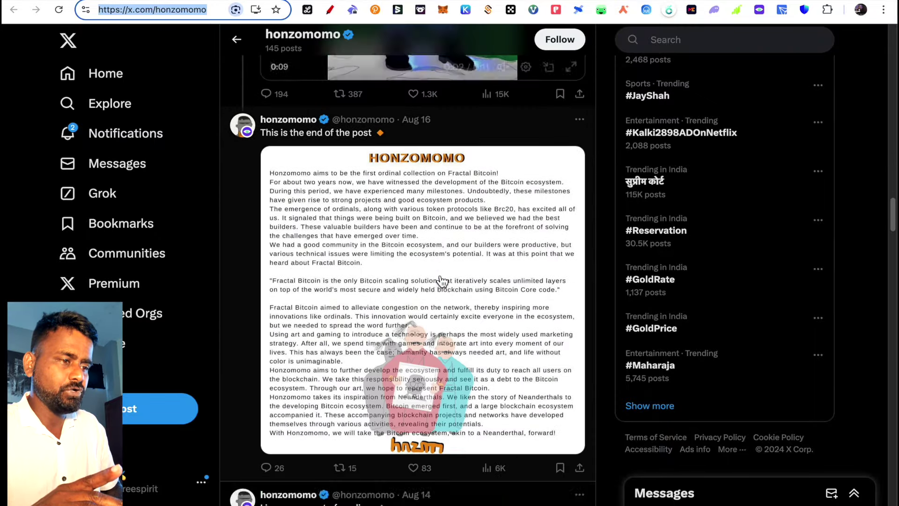
scroll(442, 282, up, 20)
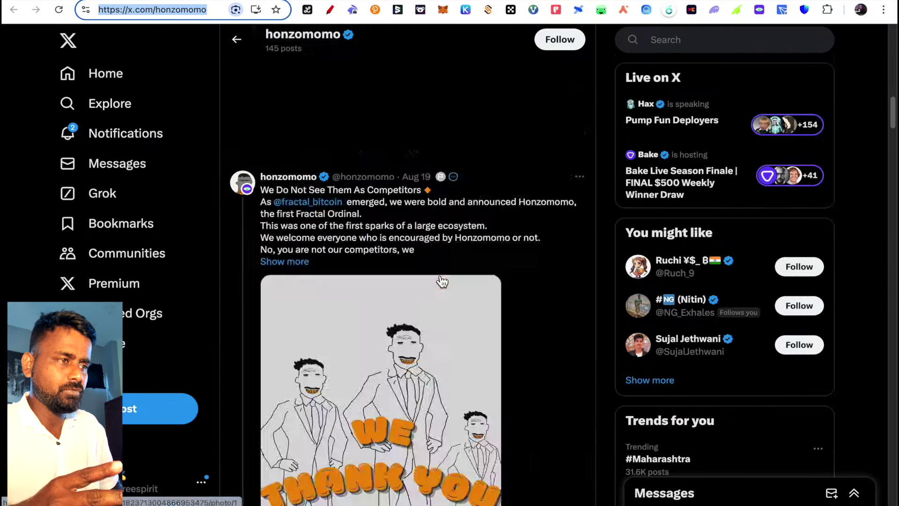
scroll(478, 179, down, 7)
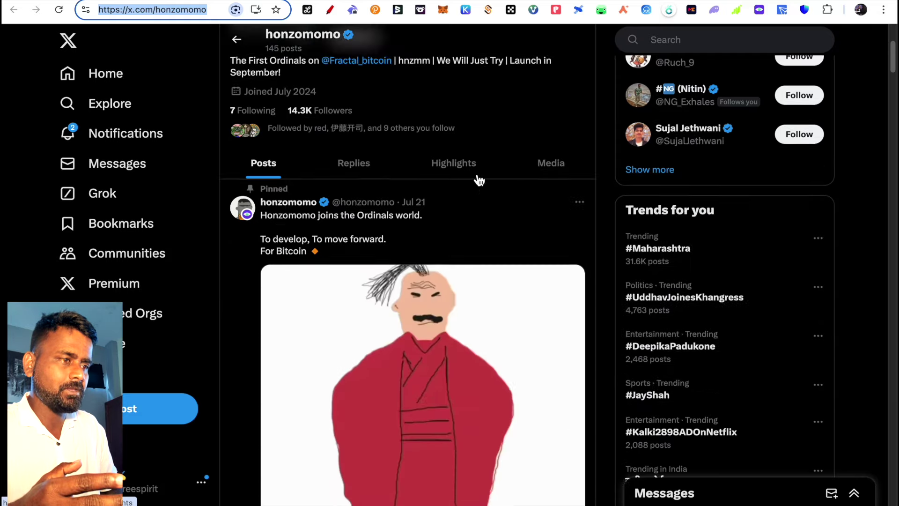
scroll(468, 173, up, 1)
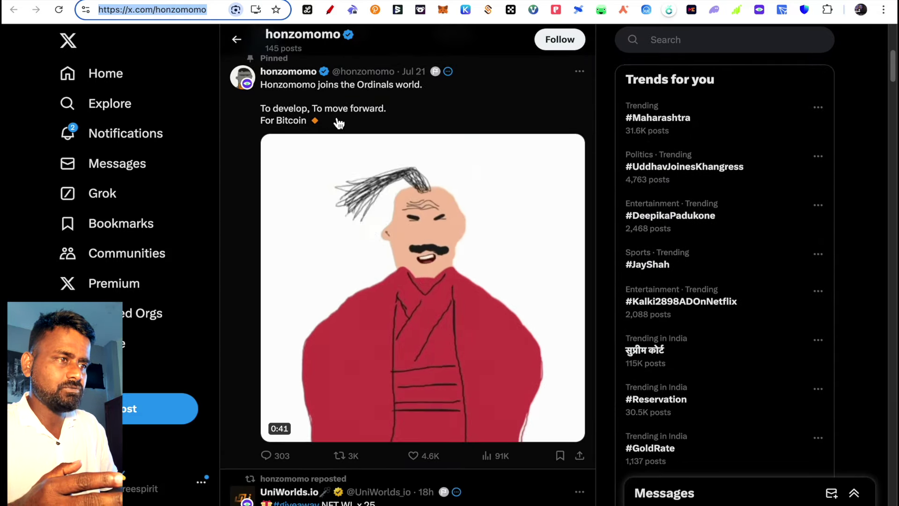
scroll(422, 234, down, 6)
scroll(421, 235, down, 7)
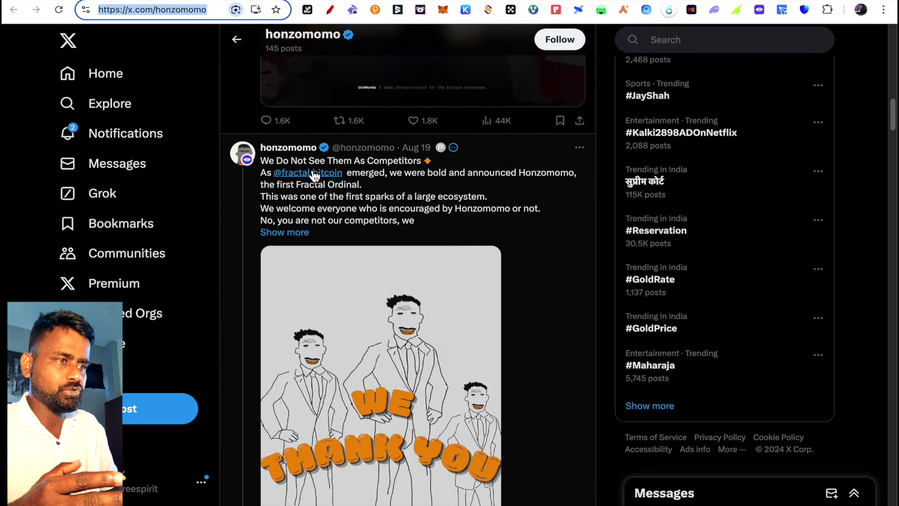
scroll(453, 228, up, 15)
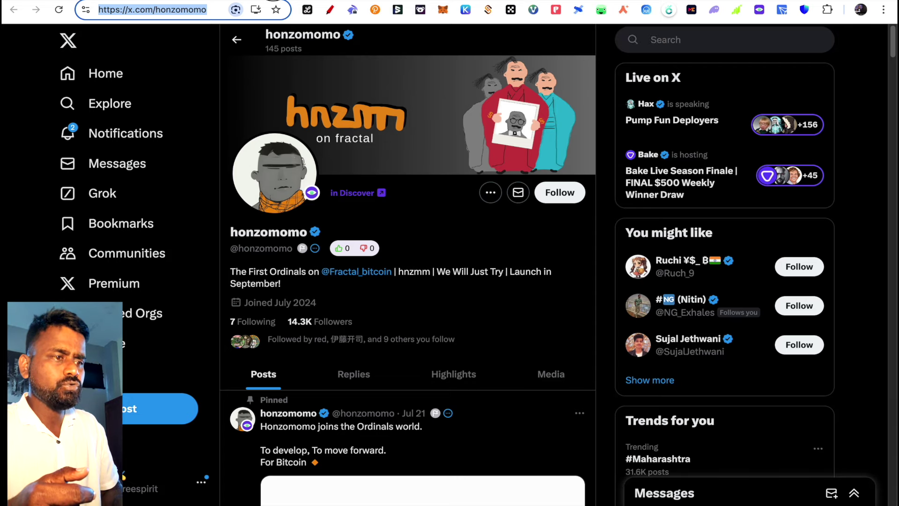
key(ctrl+w)
Step: Open UniWorlds from the notes, skim its four vision cards, and follow the Genesis Series marketplace link
scroll(329, 307, down, 1)
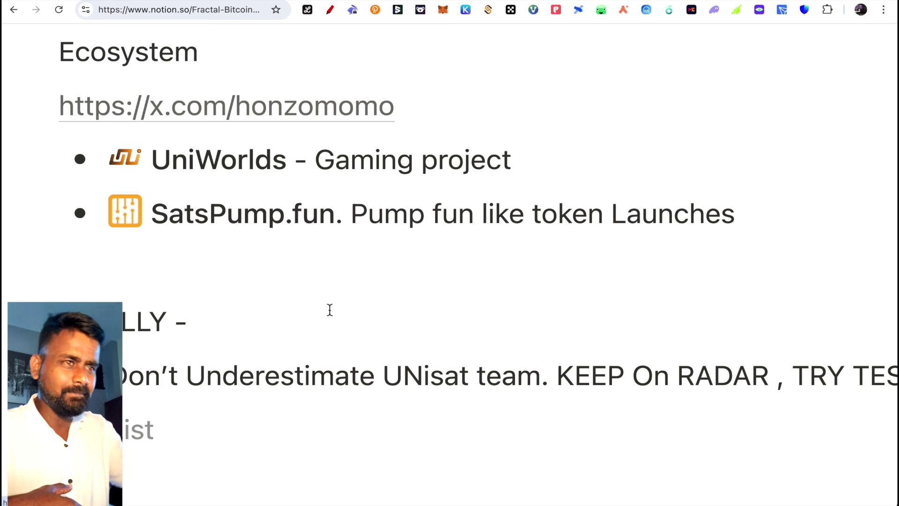
click(251, 165)
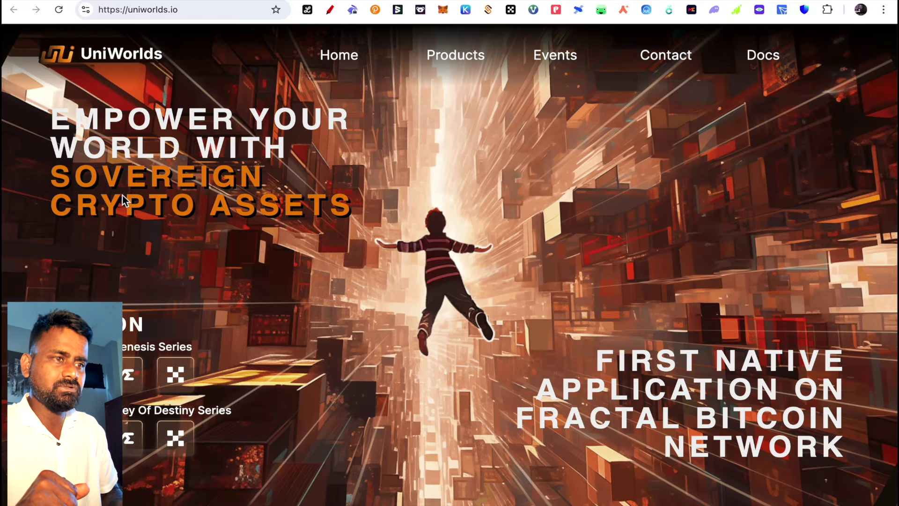
scroll(284, 246, down, 2)
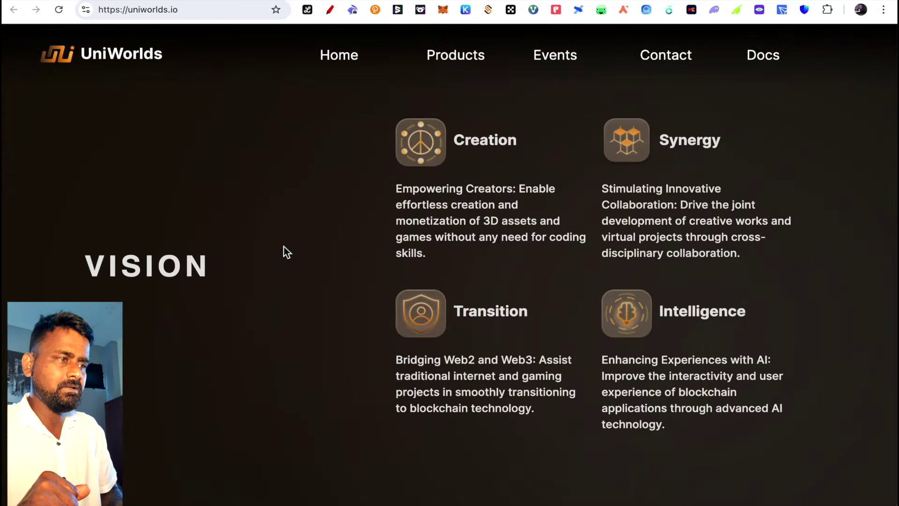
scroll(374, 161, up, 2)
scroll(177, 261, down, 2)
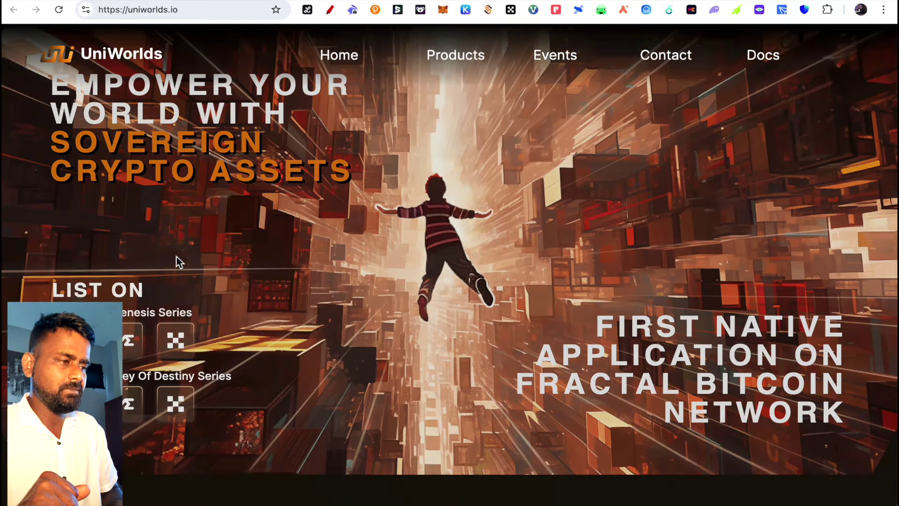
scroll(177, 261, up, 2)
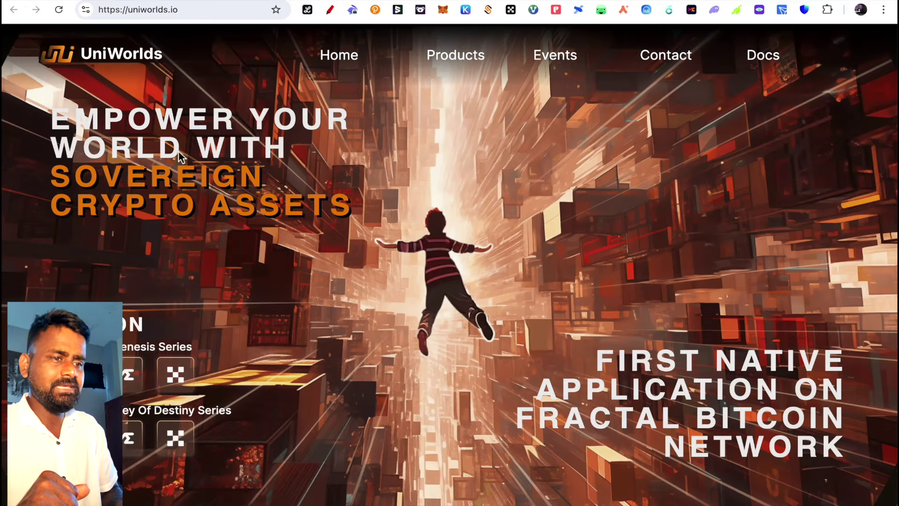
click(127, 379)
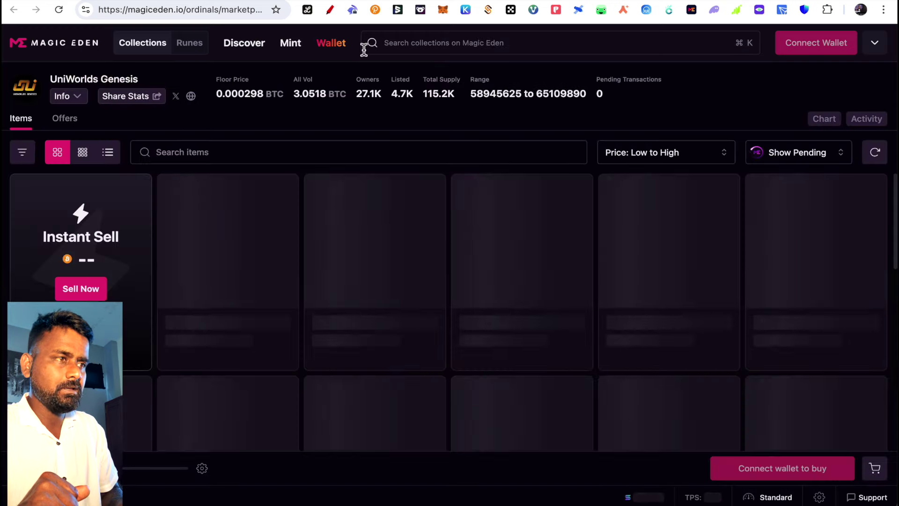
Step: Check the UniWorlds Genesis floor price and listed names on Magic Eden, then return to UniWorlds and the Notion notes
key(ctrl+w)
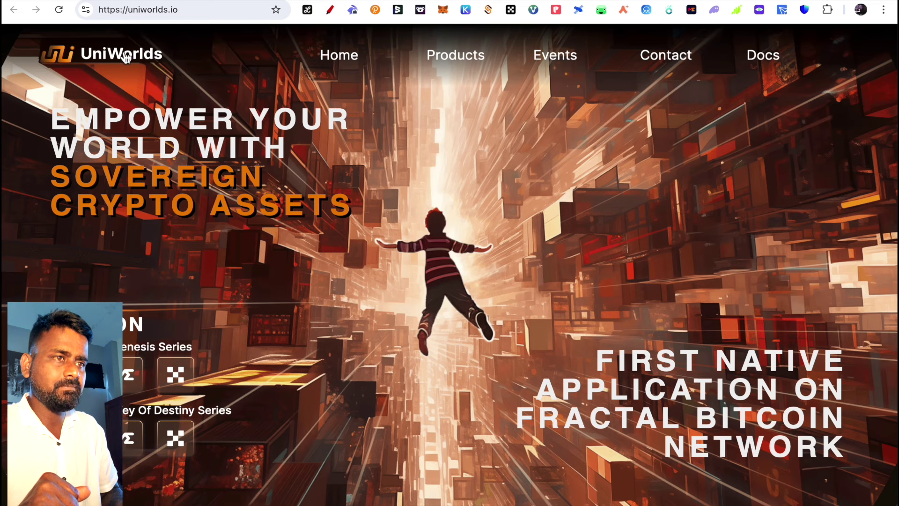
key(ctrl+Tab)
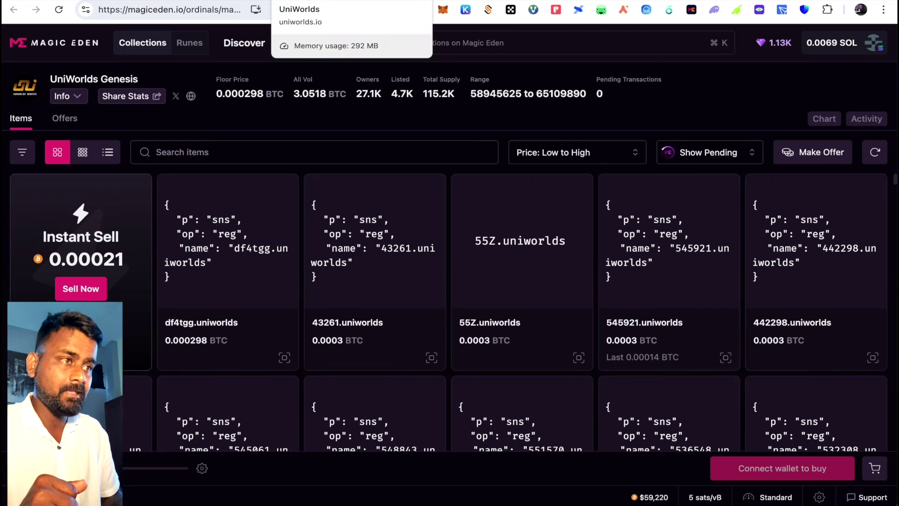
click(308, 1)
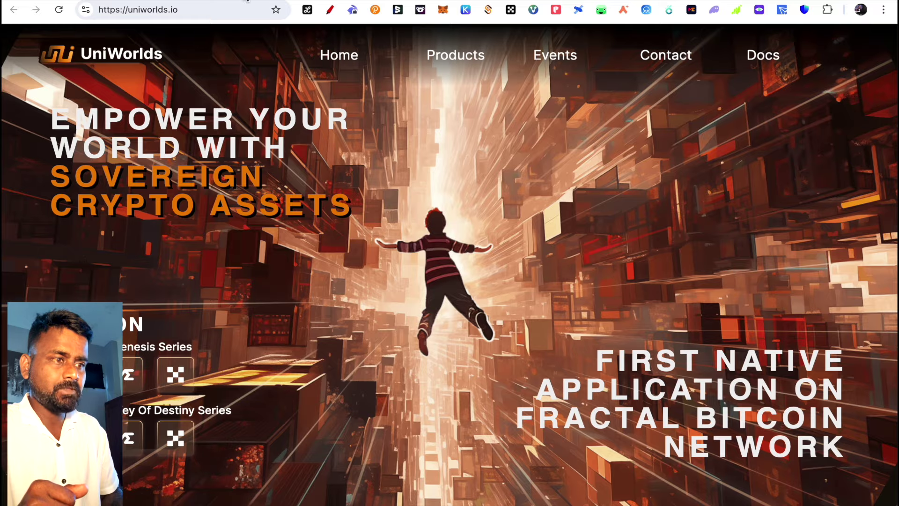
click(248, 1)
Step: Scroll the Ecosystem list in the notes and open the SatsPump.fun website
scroll(259, 310, down, 3)
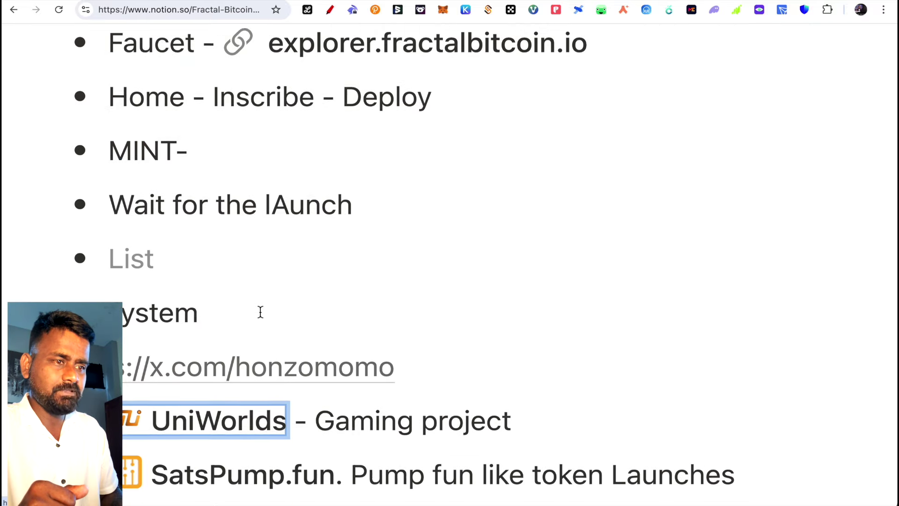
scroll(260, 312, down, 5)
click(250, 227)
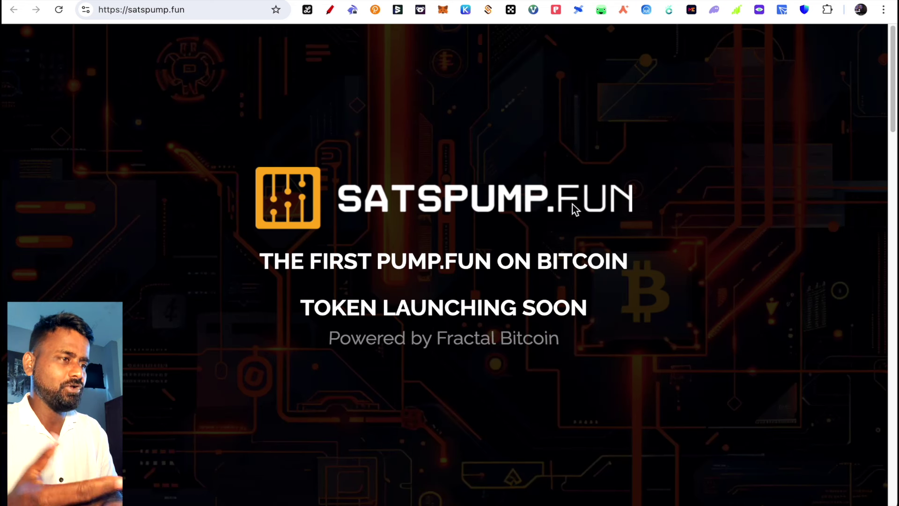
Step: Read the Why SatsPump.fun and About Fractal Bitcoin sections, then scroll the notes to FINALLY
scroll(574, 136, down, 2)
scroll(574, 136, down, 15)
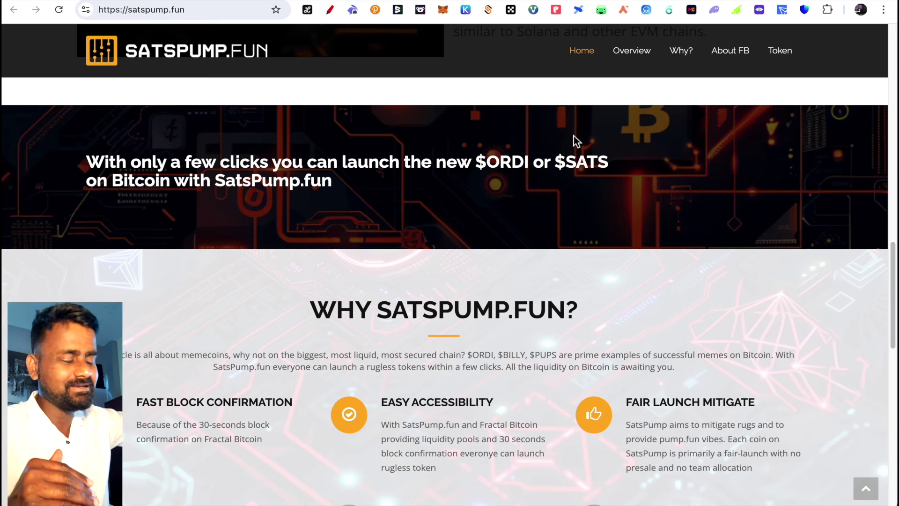
scroll(574, 136, down, 2)
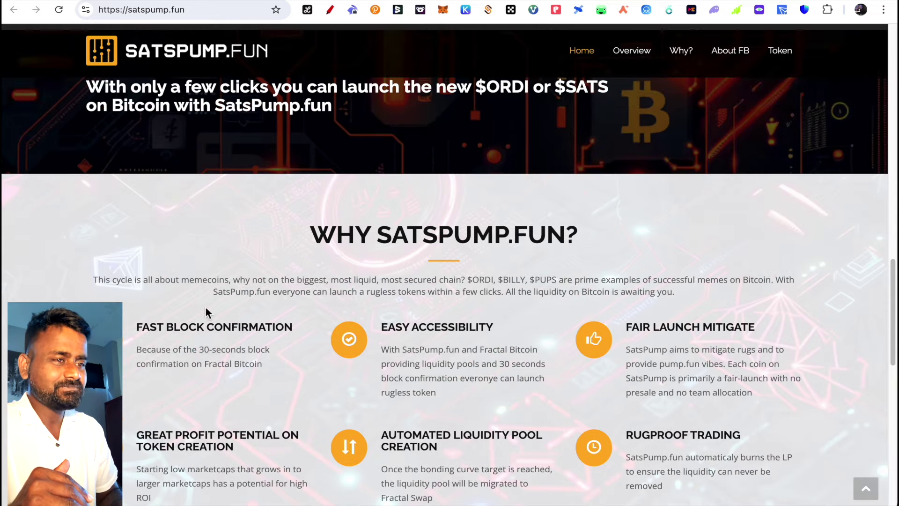
scroll(228, 337, down, 12)
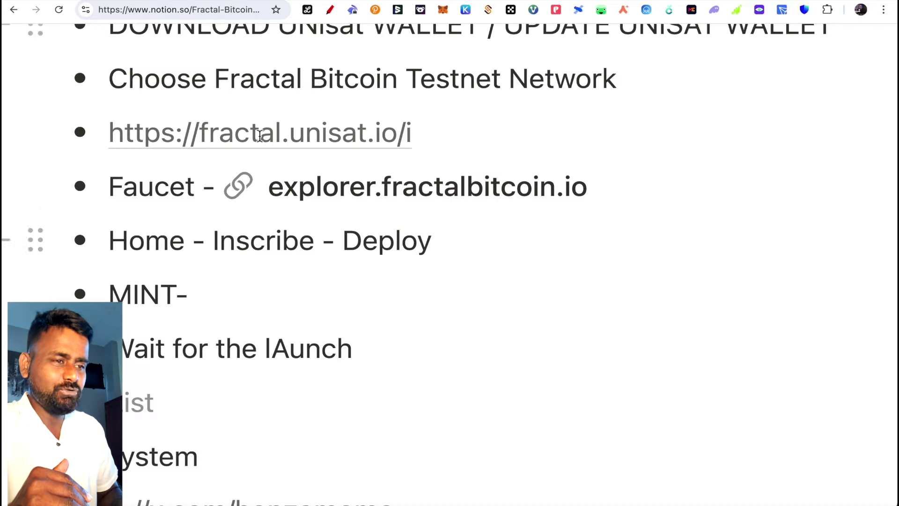
scroll(280, 301, down, 3)
Step: Scroll back up through the Notion notes' setup steps and ecosystem list
scroll(280, 301, down, 10)
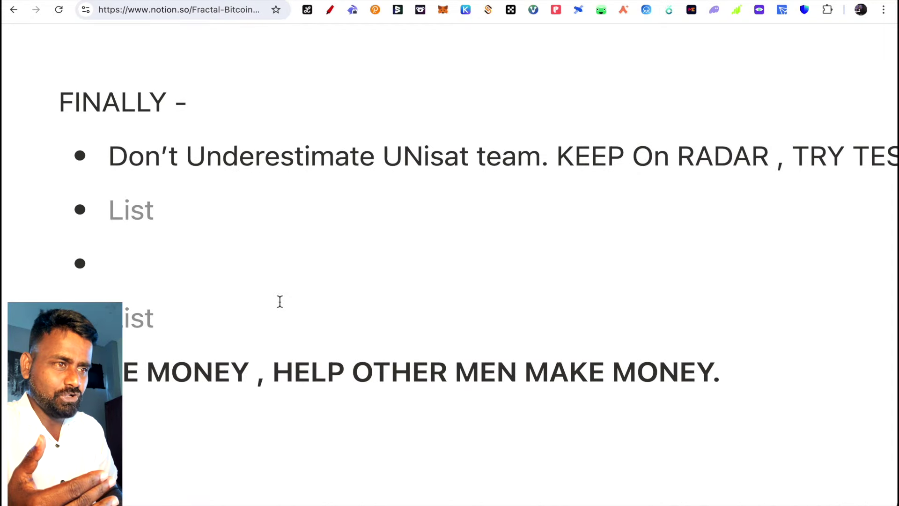
scroll(280, 301, up, 13)
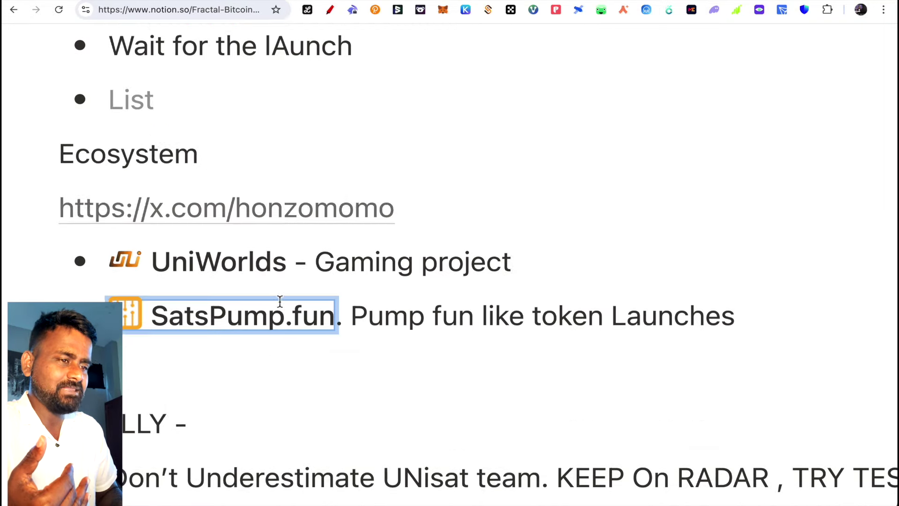
scroll(279, 301, up, 7)
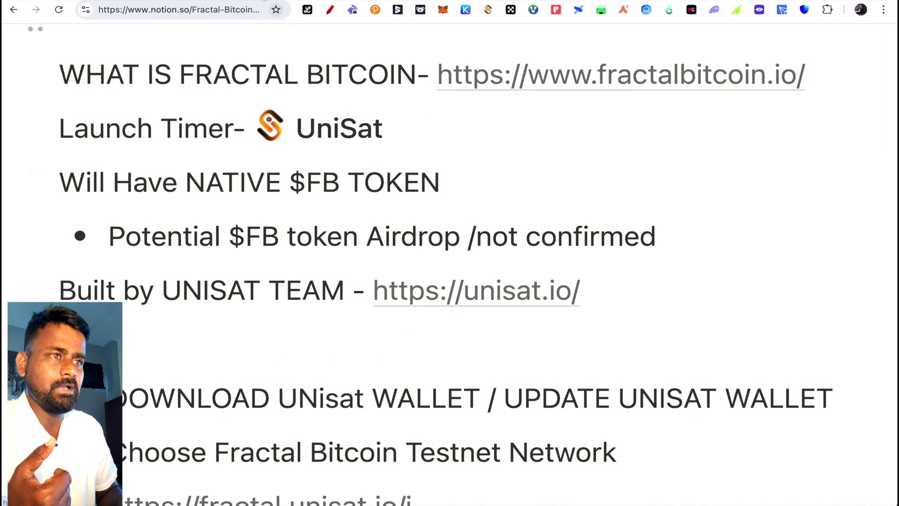
Step: Browse the fractalbitcoin.io website content
key(ctrl+Tab)
scroll(347, 236, up, 20)
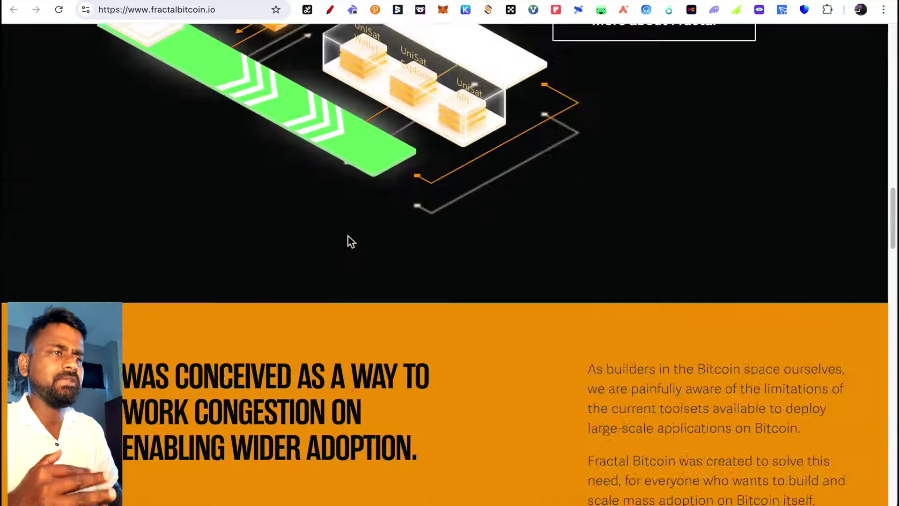
scroll(347, 236, up, 15)
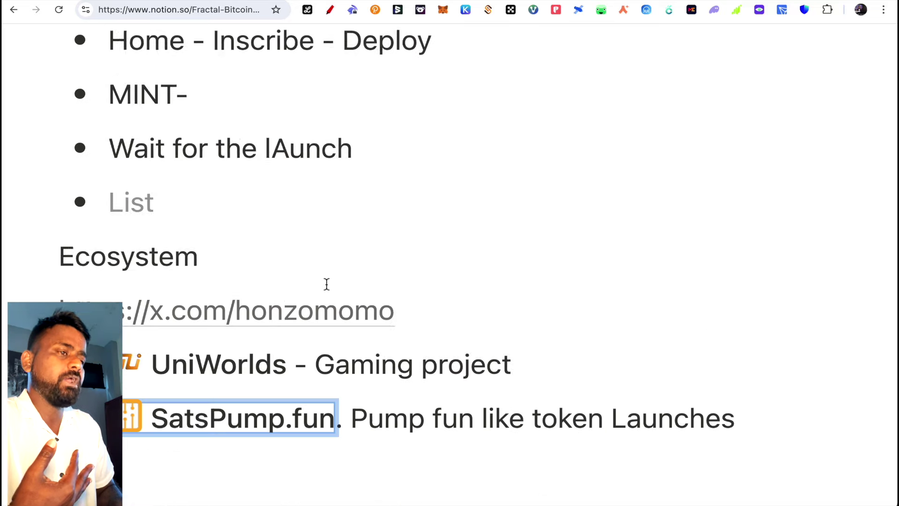
scroll(326, 284, down, 10)
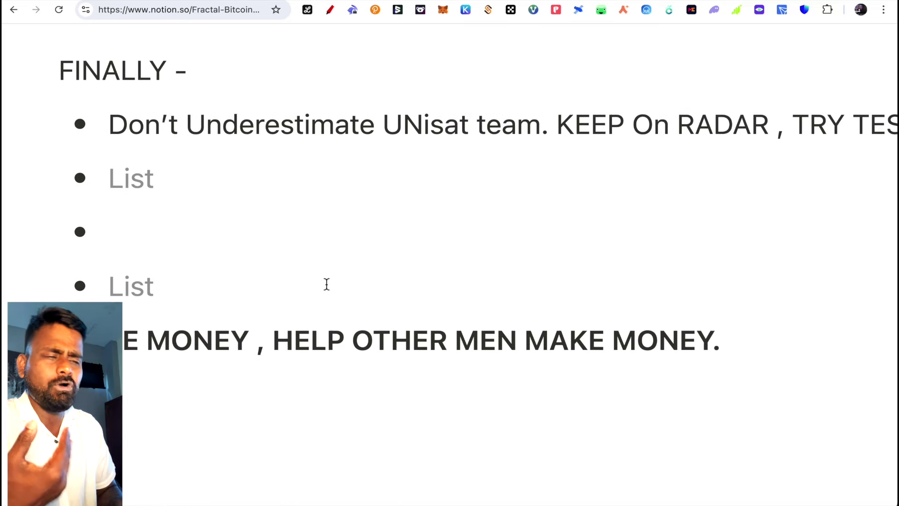
scroll(326, 284, up, 1)
scroll(326, 283, up, 4)
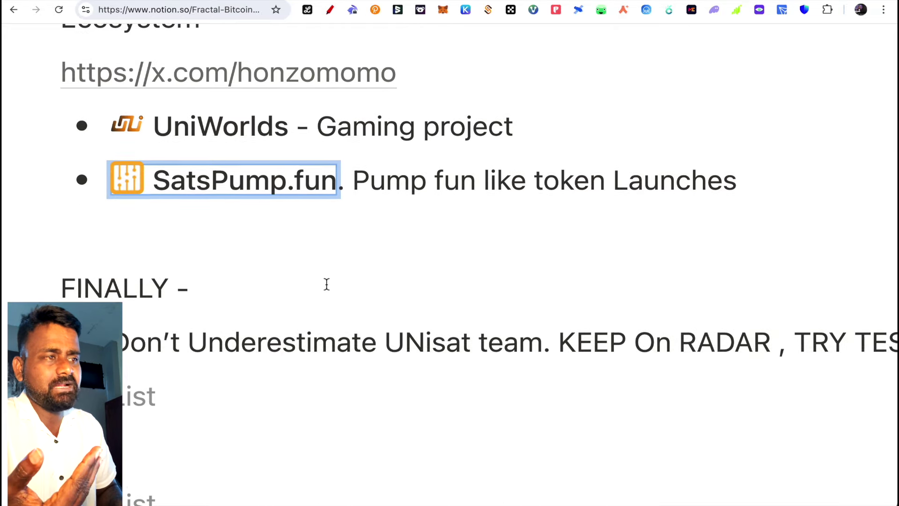
scroll(326, 284, down, 1)
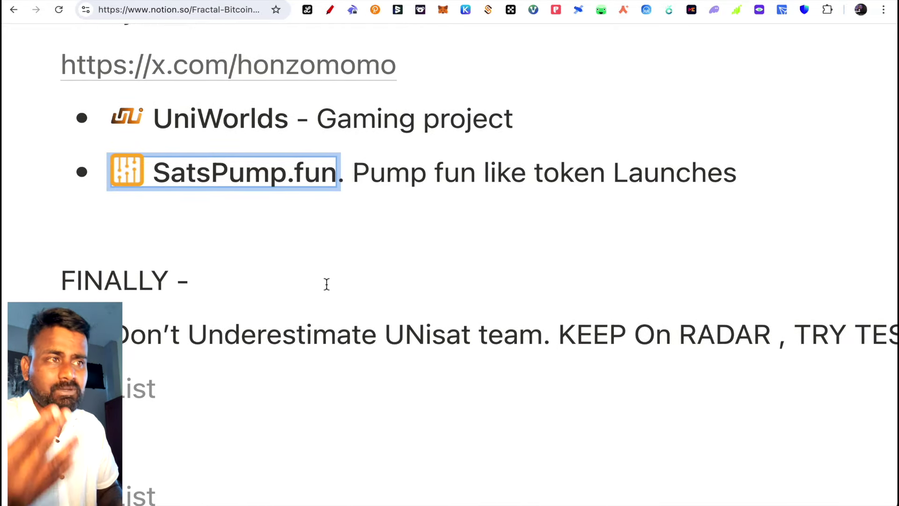
Step: Check the Fractal homepage, then go to the testnet faucet showing the 0.002 tFB claim countdown
click(137, 0)
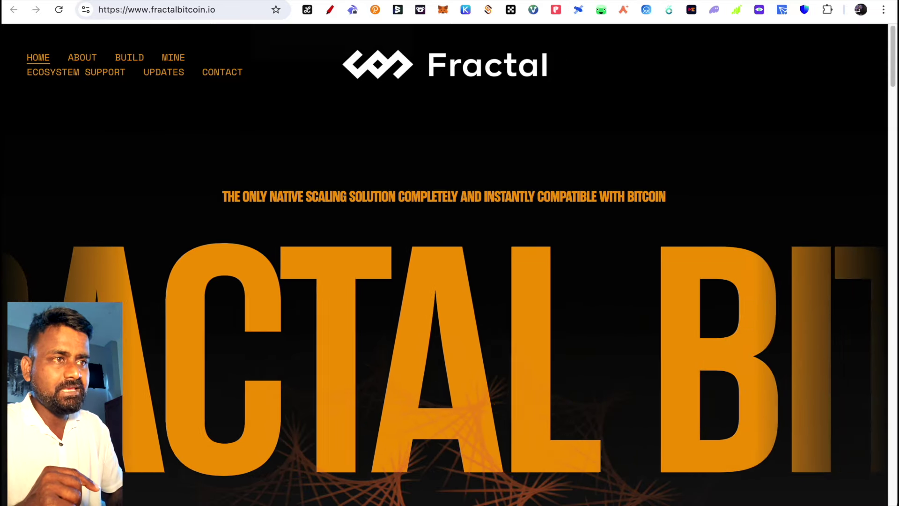
click(176, 1)
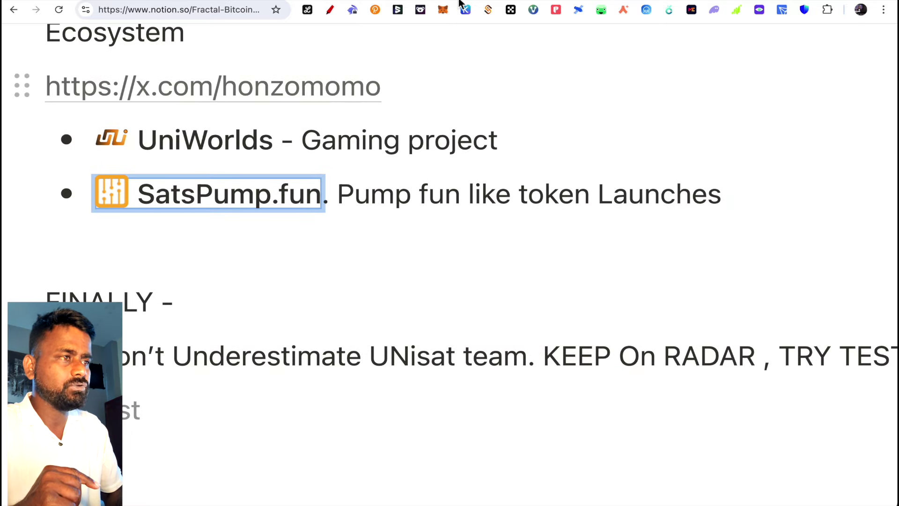
click(444, 2)
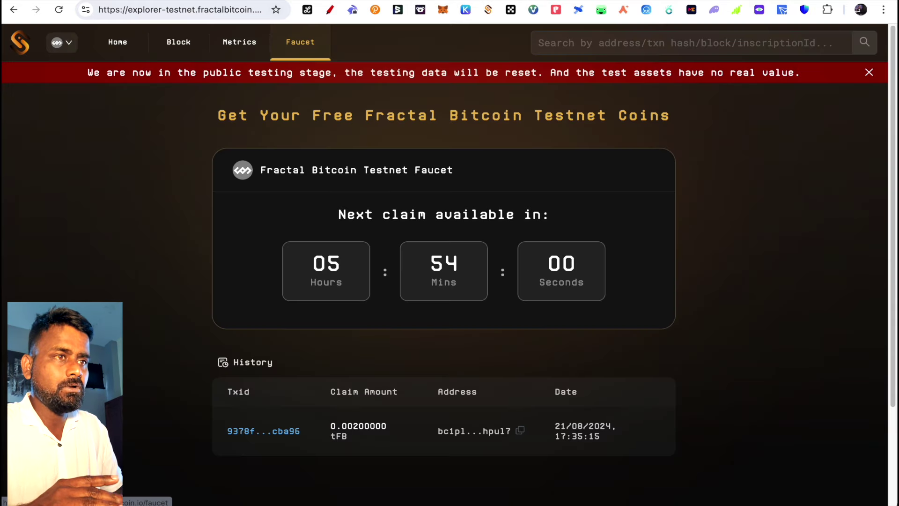
Step: Switch from the testnet faucet back to the fractalbitcoin.io homepage
key(ctrl+Tab)
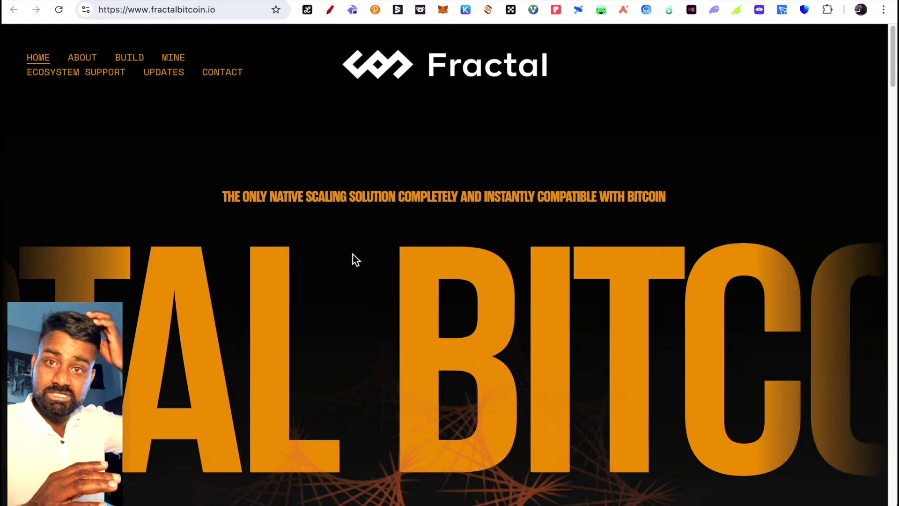